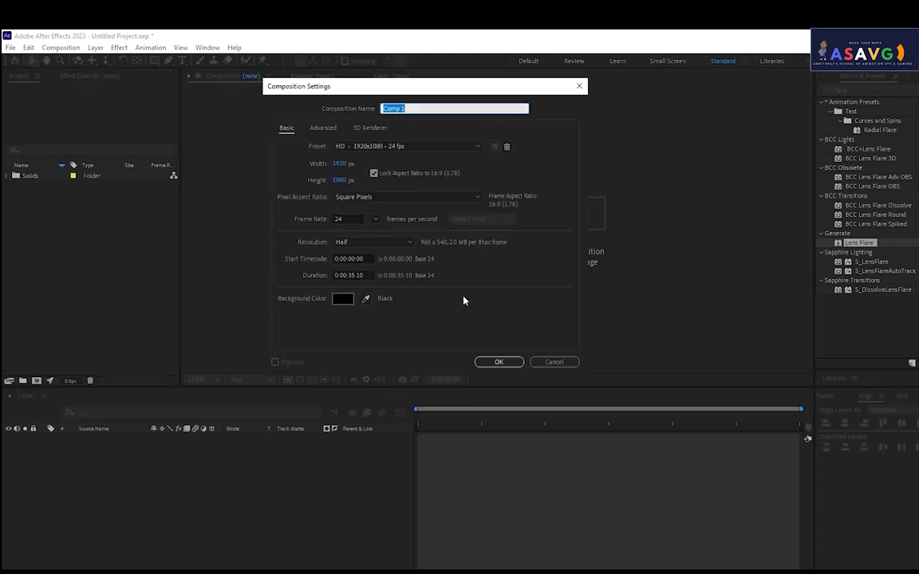
# Create a new composition holding a white 'S' text layer in Futura Bold.
pyautogui.click(498, 361)
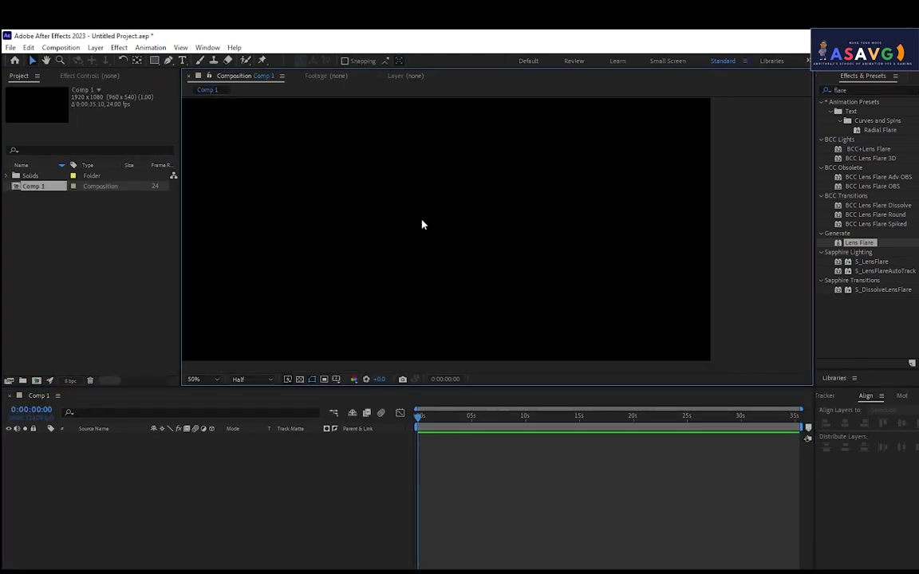
pyautogui.moveTo(182, 60); pyautogui.dragTo(231, 66)
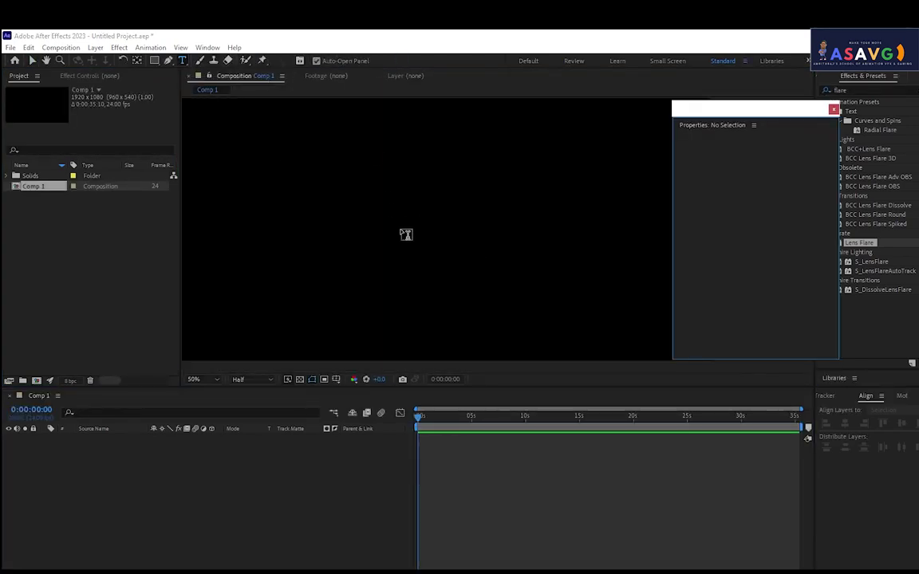
pyautogui.click(403, 233)
pyautogui.write('S')
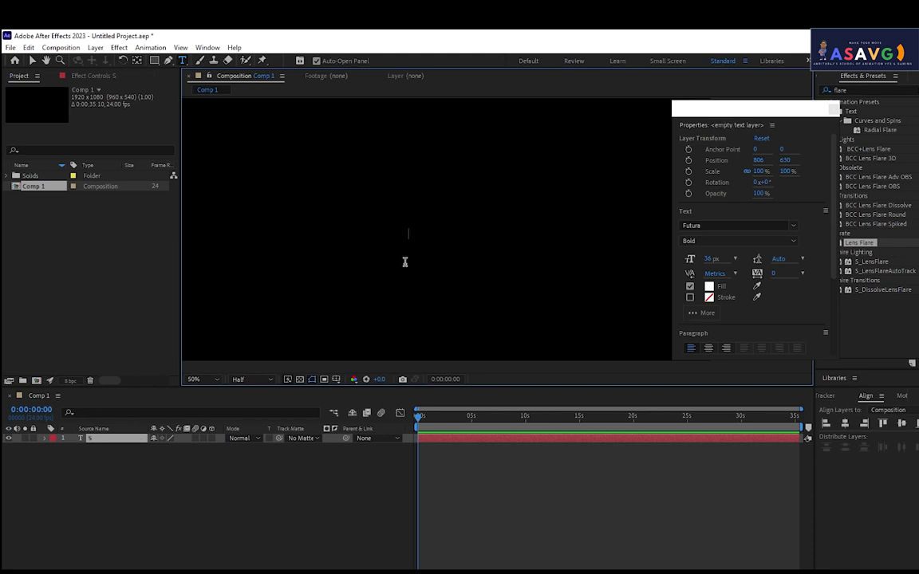
pyautogui.click(32, 59)
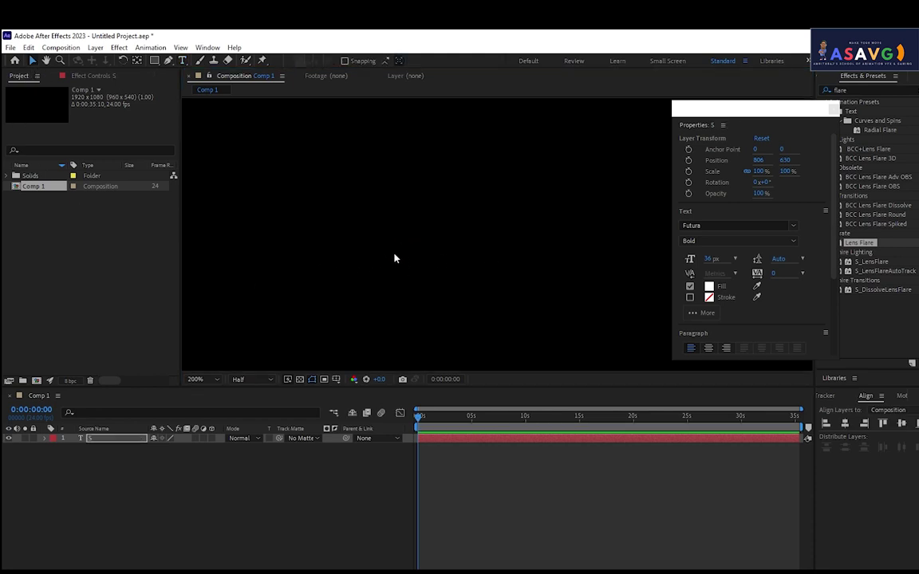
# Switch the viewer's preview resolution from Half to Full.
pyautogui.scroll(3, 517, 256)
pyautogui.scroll(3, 510, 237)
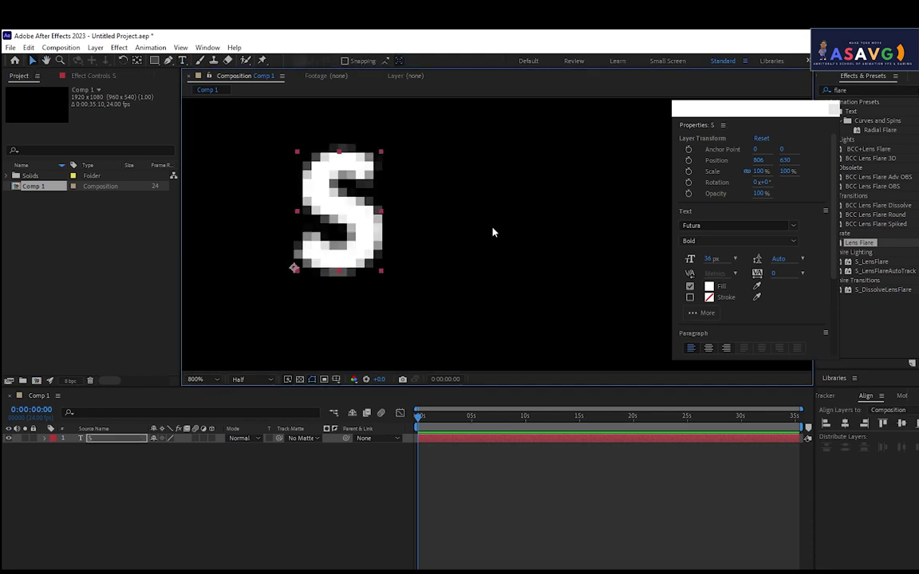
pyautogui.hscroll(-3, 442, 254)
pyautogui.click(263, 380)
pyautogui.click(255, 391)
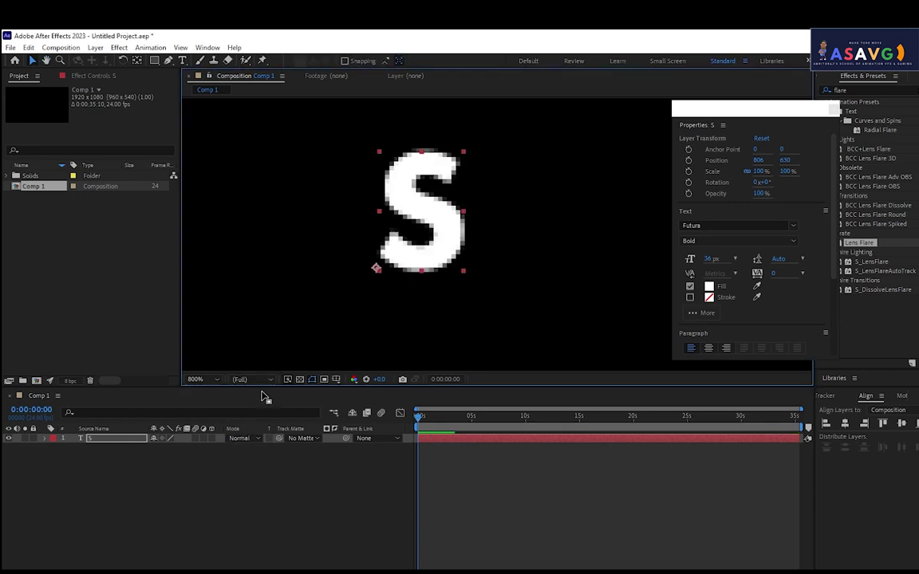
pyautogui.click(242, 380)
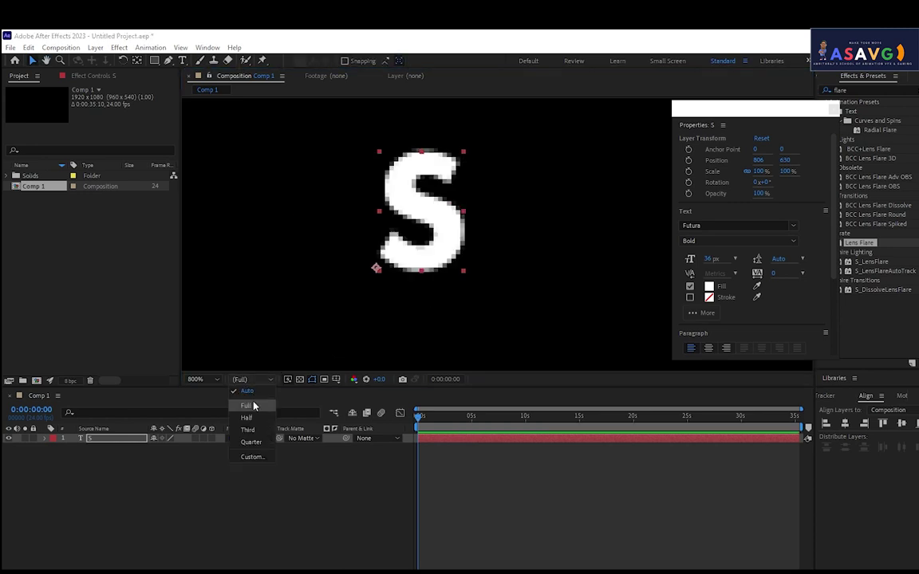
pyautogui.click(247, 405)
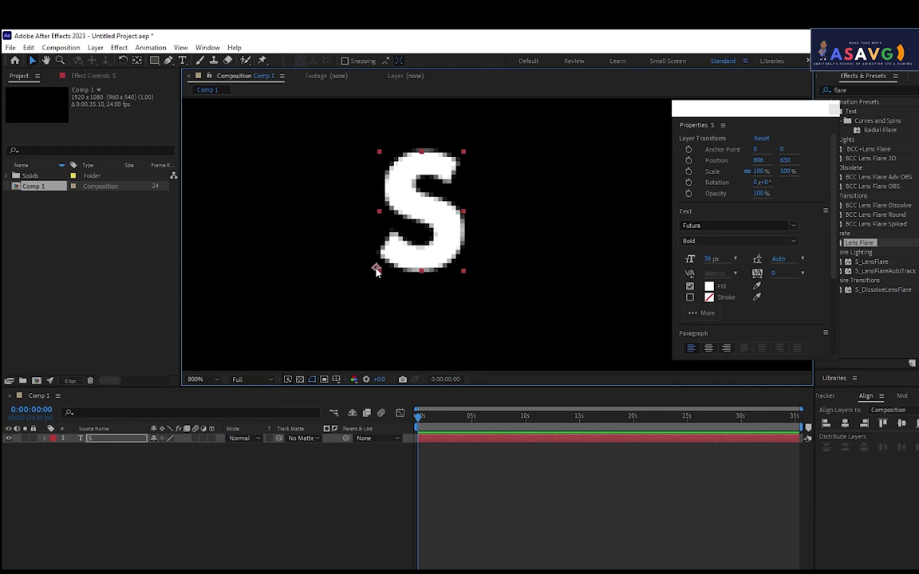
pyautogui.scroll(-2, 495, 233)
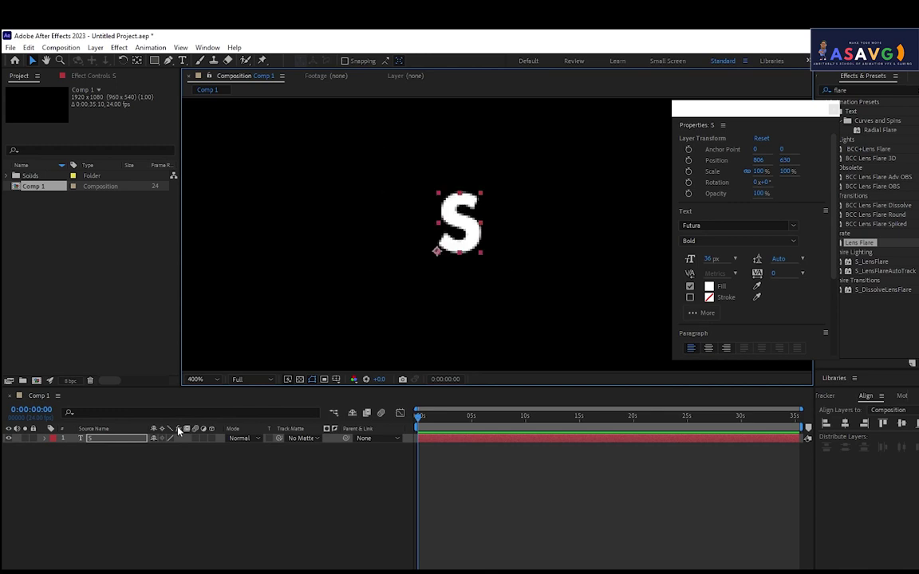
# Scrub the S layer's Scale up through 295% and 1325% to 1625%, then reselect it.
pyautogui.press('s')
pyautogui.moveTo(170, 448); pyautogui.dragTo(318, 478)
pyautogui.scroll(-3, 427, 301)
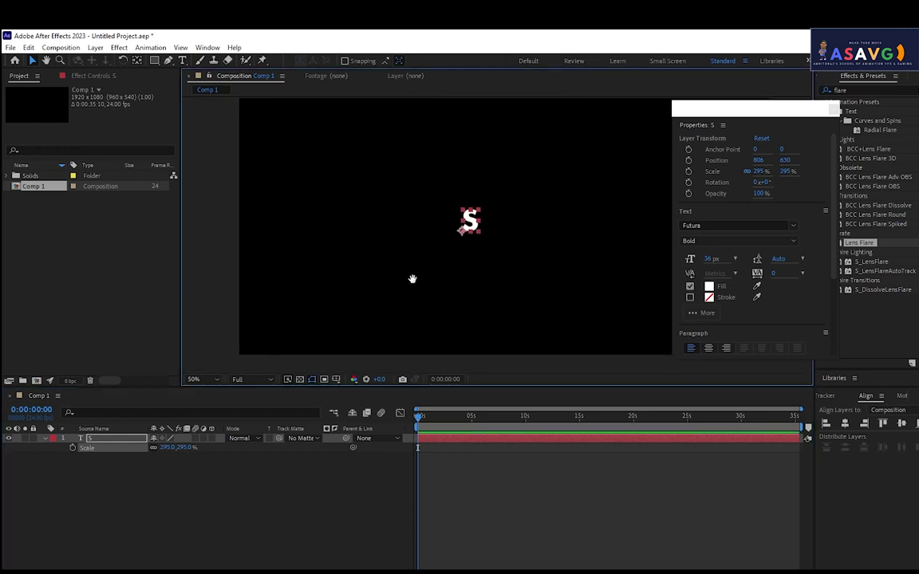
pyautogui.moveTo(165, 449); pyautogui.dragTo(500, 319)
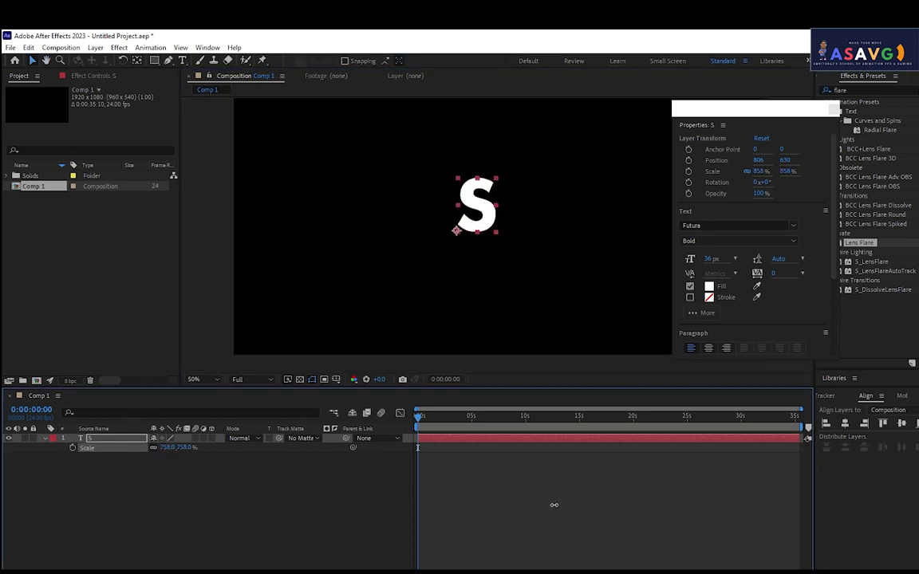
pyautogui.scroll(-3, 479, 303)
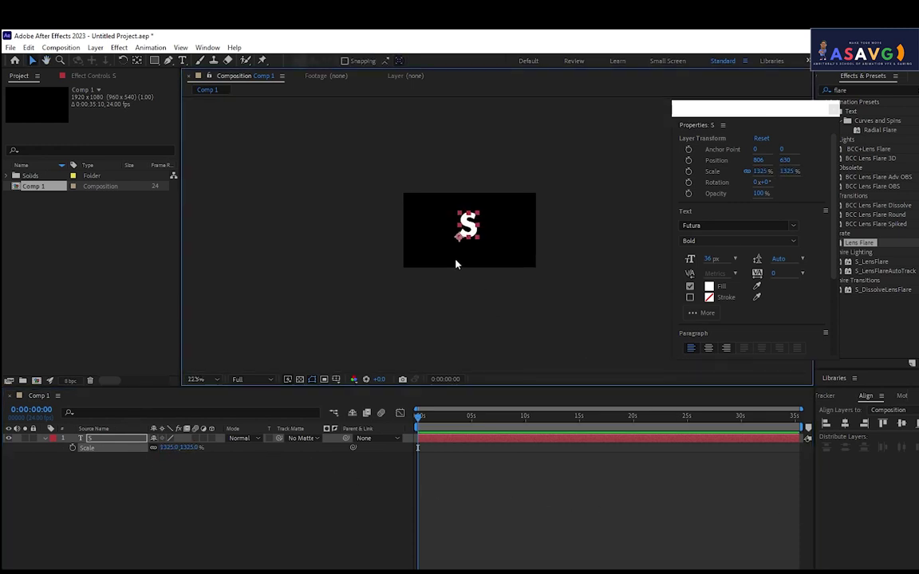
pyautogui.scroll(1, 457, 263)
pyautogui.moveTo(168, 448); pyautogui.dragTo(208, 448)
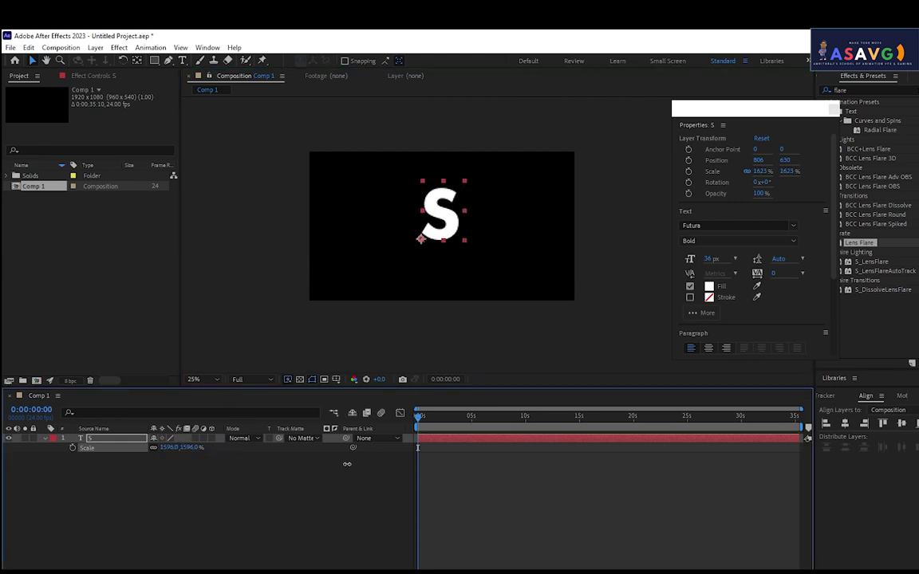
pyautogui.click(154, 492)
pyautogui.click(115, 439)
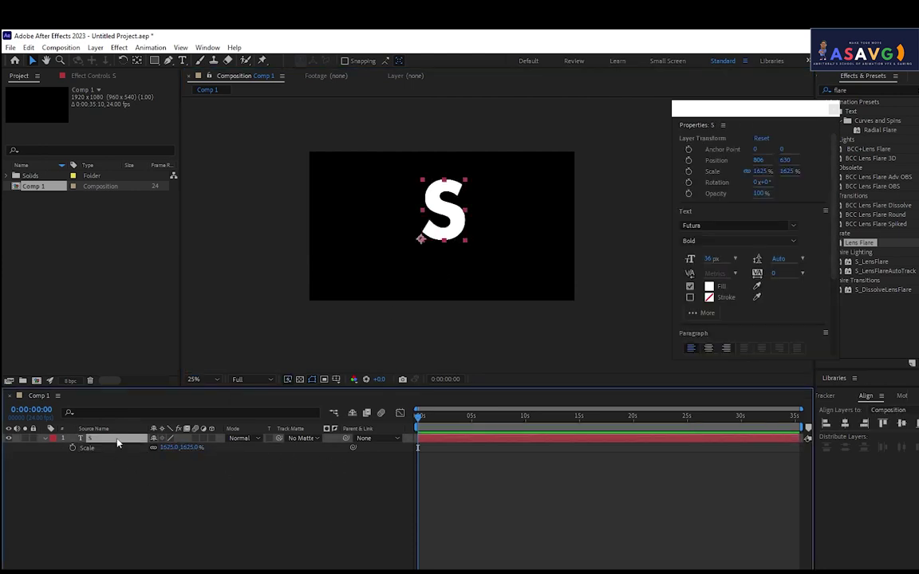
# Create shapes from the S text, compare the S Outlines layer, then delete it.
pyautogui.rightClick(117, 440)
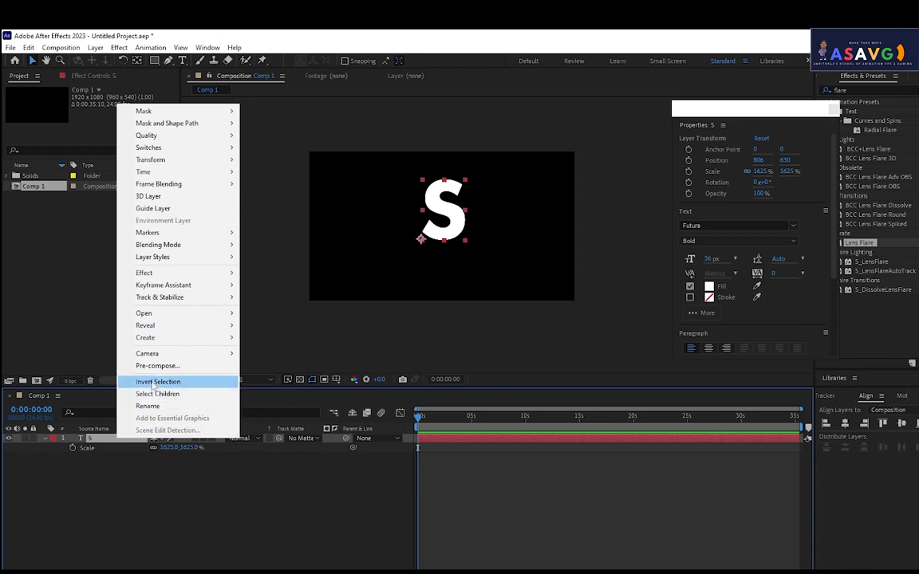
pyautogui.moveTo(166, 342)
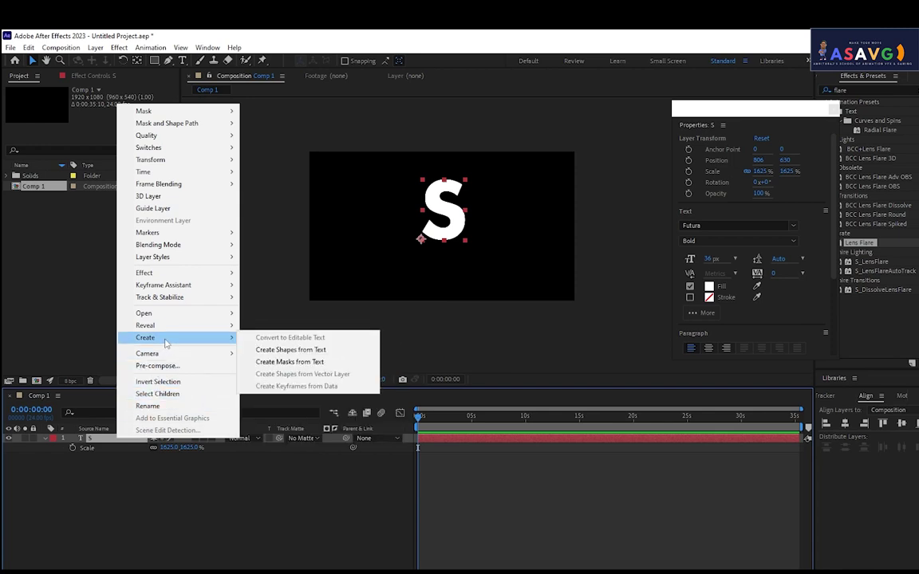
pyautogui.click(307, 353)
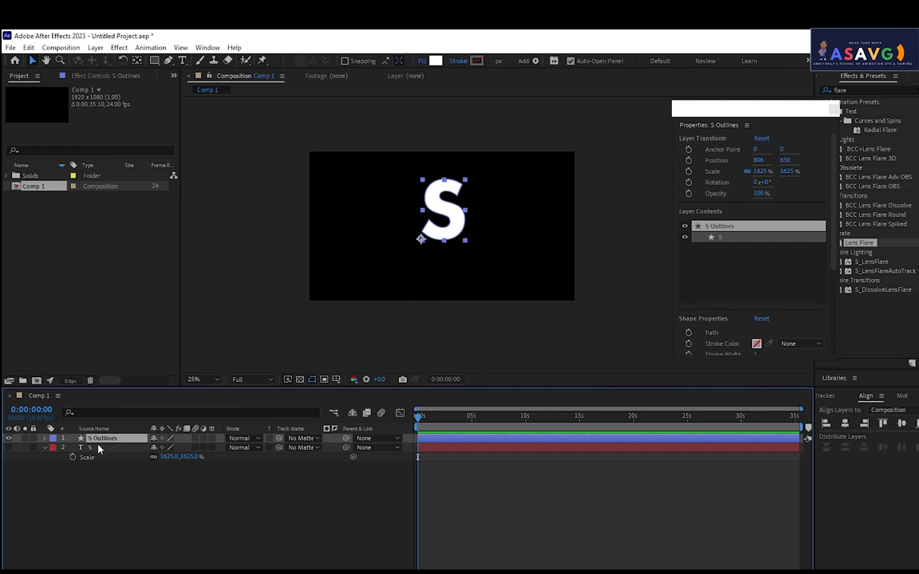
pyautogui.click(10, 438)
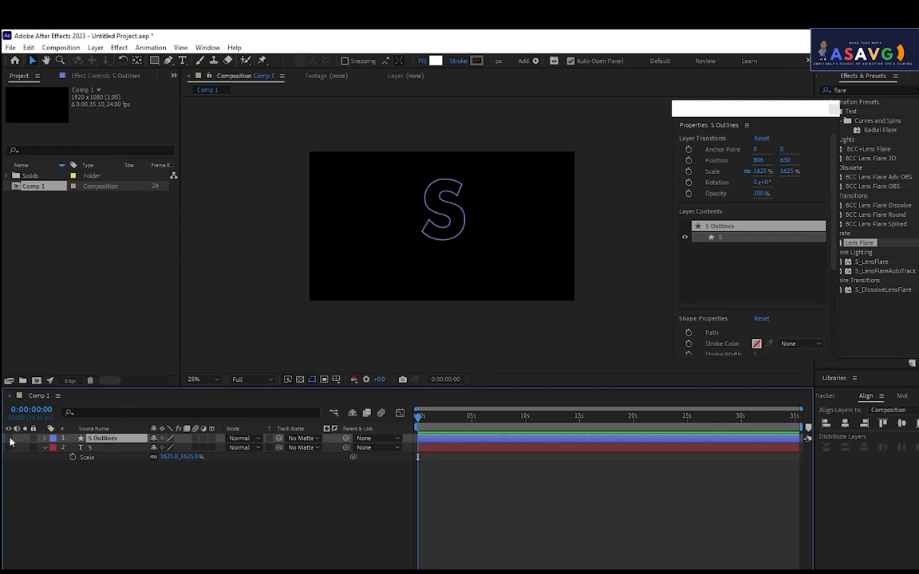
pyautogui.click(9, 438)
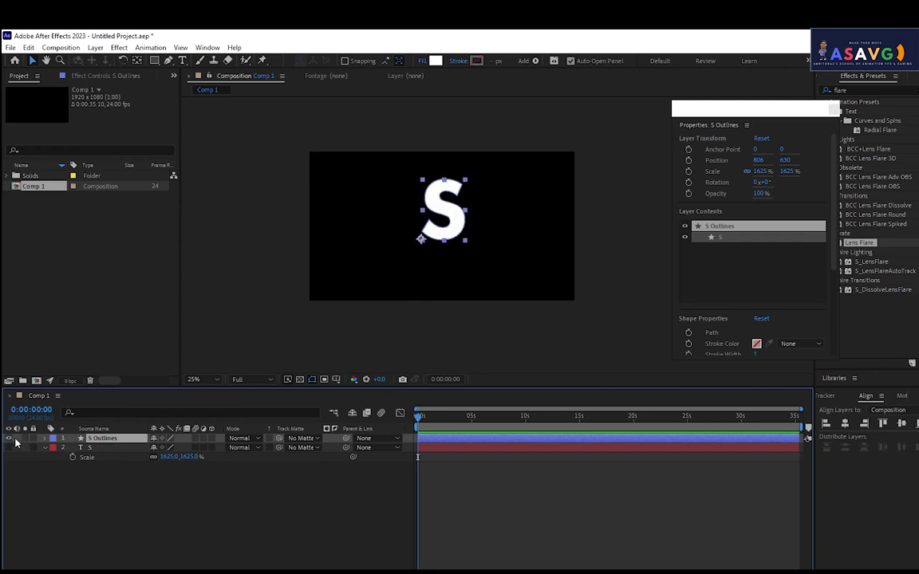
pyautogui.press('Delete')
pyautogui.click(100, 438)
# Create masks from the S text to build an S Outlines layer.
pyautogui.rightClick(99, 439)
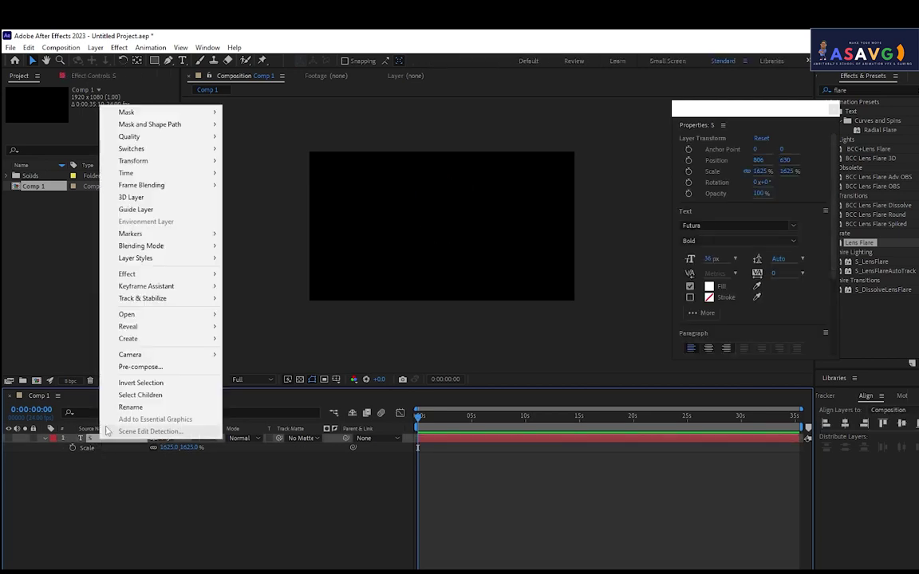
pyautogui.moveTo(152, 360)
pyautogui.moveTo(140, 338)
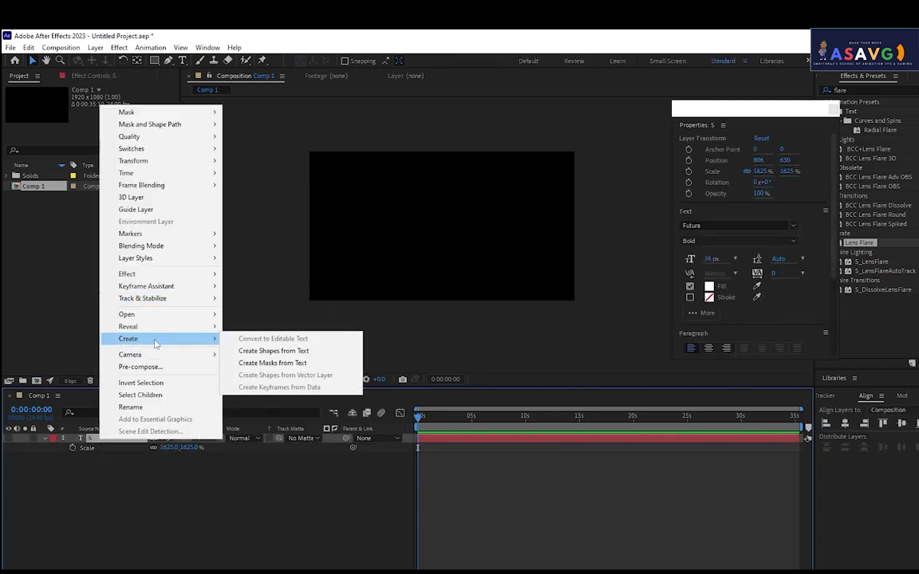
pyautogui.click(287, 363)
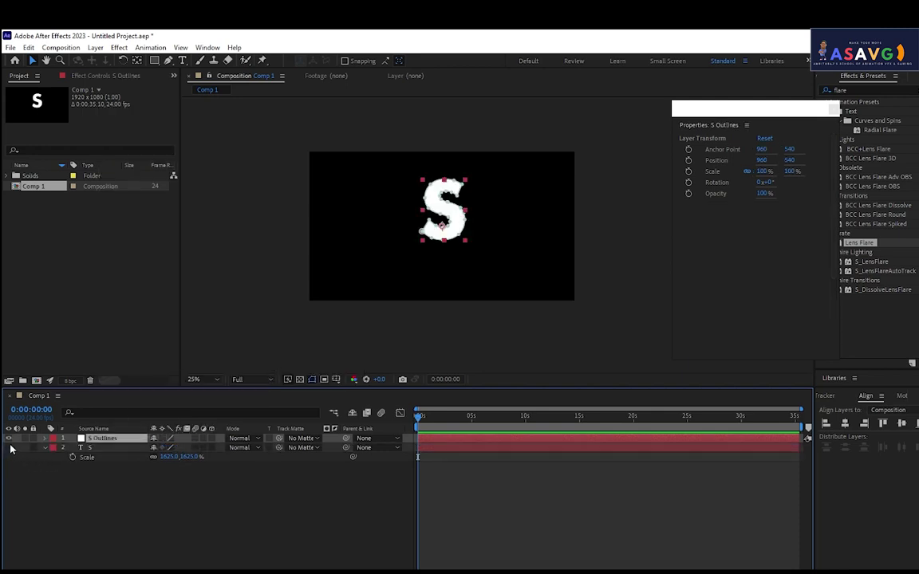
# Toggle S Outlines visibility to check it, select it, and close the floating properties panel.
pyautogui.click(50, 483)
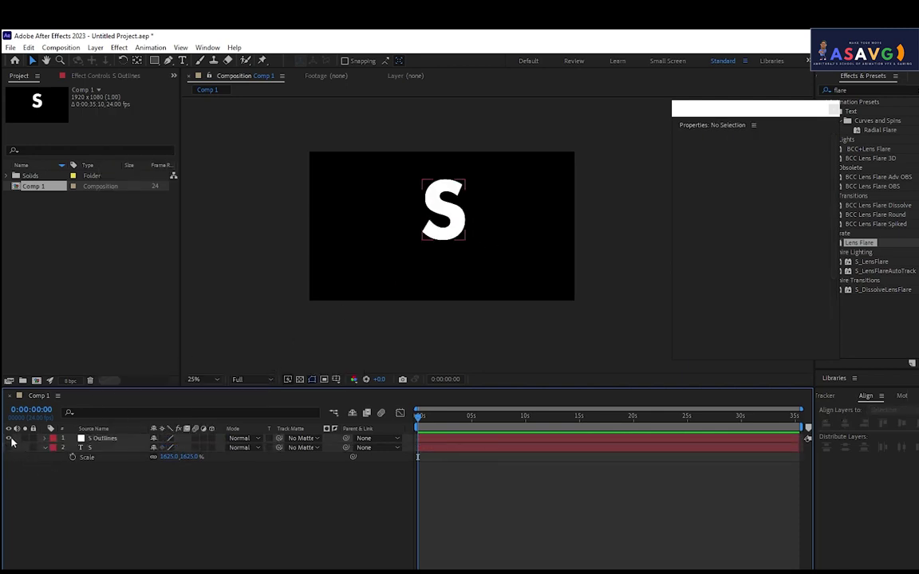
pyautogui.click(9, 439)
pyautogui.click(9, 438)
pyautogui.click(9, 438)
pyautogui.click(9, 438)
pyautogui.click(102, 439)
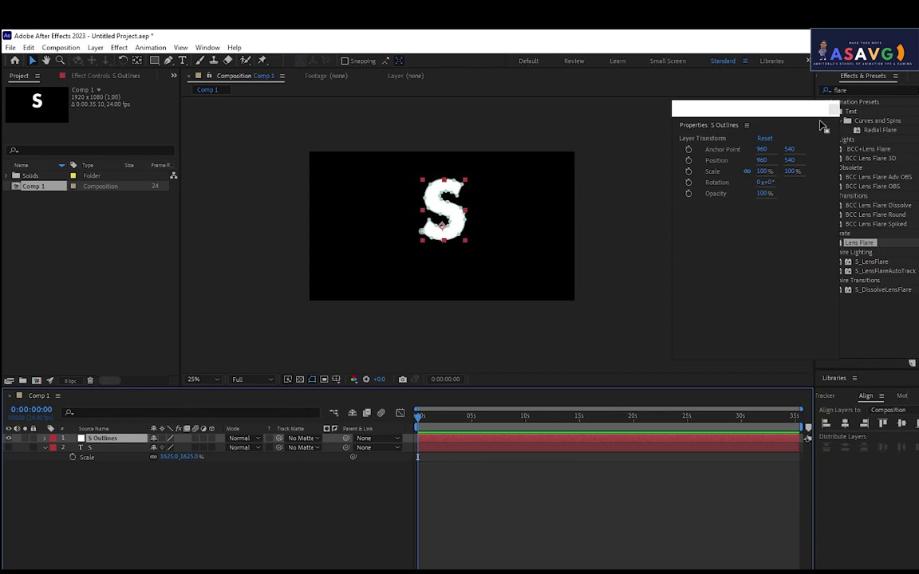
pyautogui.click(834, 110)
# Apply the Stroke effect to S Outlines and try Brush Size 4.5, then 0.
pyautogui.click(814, 90)
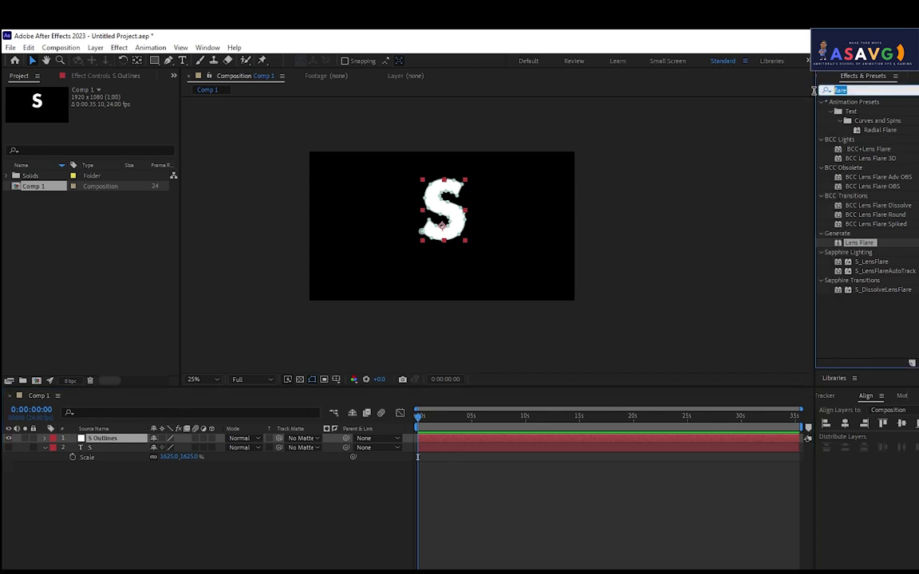
pyautogui.write('stroke')
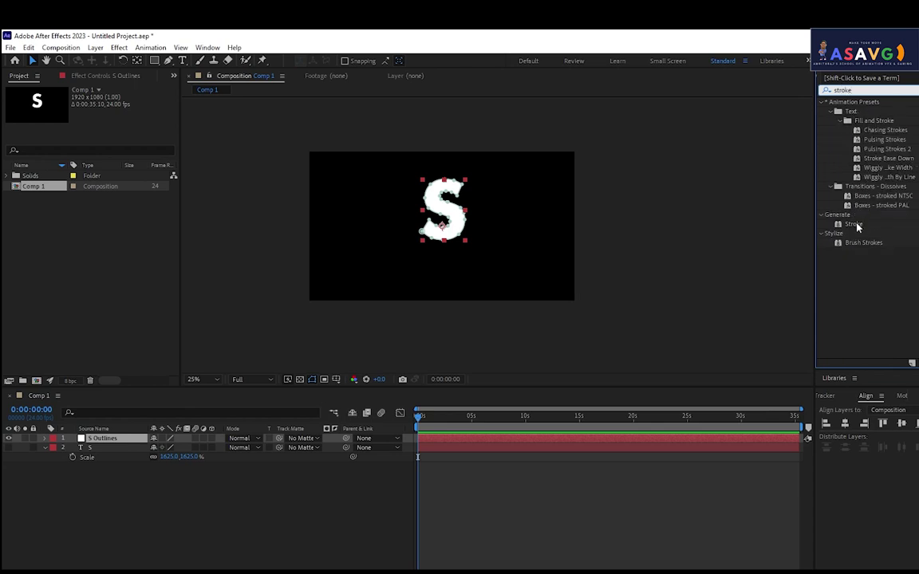
pyautogui.moveTo(856, 225); pyautogui.dragTo(421, 216)
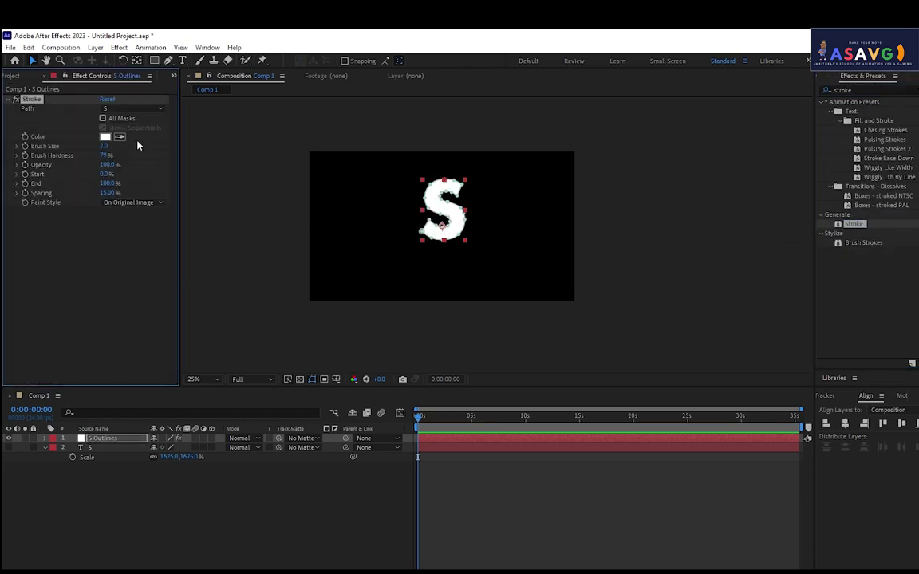
pyautogui.moveTo(103, 145); pyautogui.dragTo(74, 159)
pyautogui.moveTo(103, 146)
pyautogui.mouseDown()
pyautogui.moveTo(28, 164)
pyautogui.moveTo(116, 216)
pyautogui.moveTo(55, 209)
pyautogui.mouseUp()
pyautogui.click(75, 470)
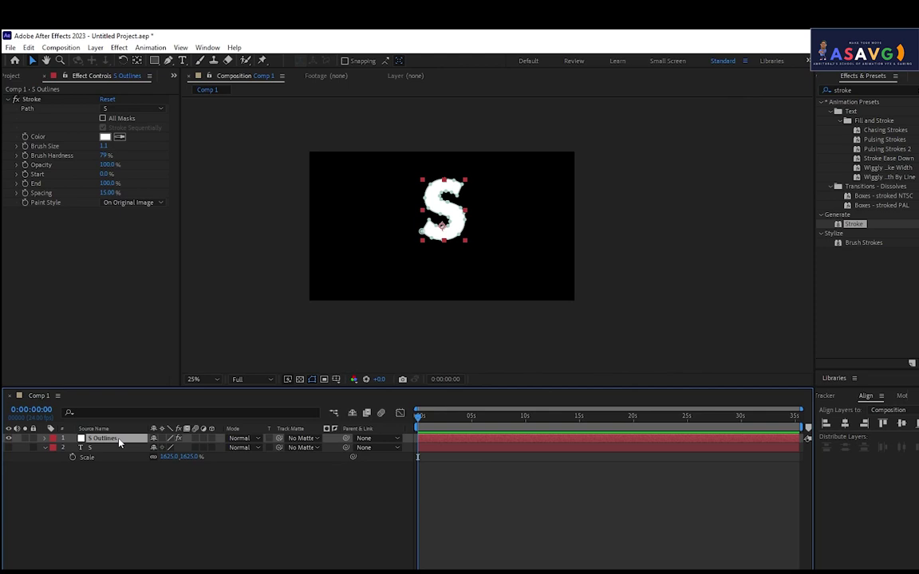
# Compare layer visibility, thicken the stroke along the S path, then delete S Outlines.
pyautogui.click(9, 438)
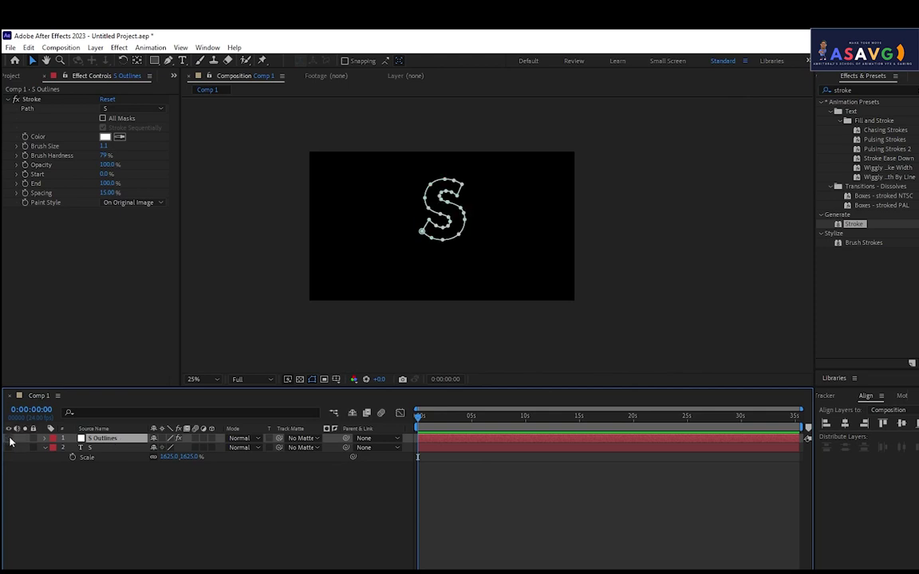
pyautogui.click(9, 438)
pyautogui.click(9, 439)
pyautogui.click(9, 439)
pyautogui.click(8, 438)
pyautogui.moveTo(103, 145); pyautogui.dragTo(149, 152)
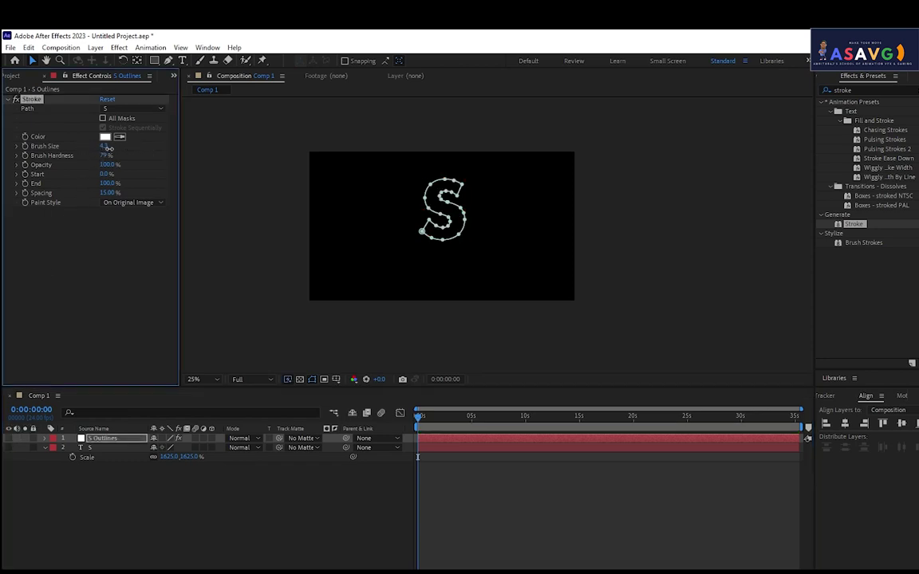
pyautogui.click(10, 445)
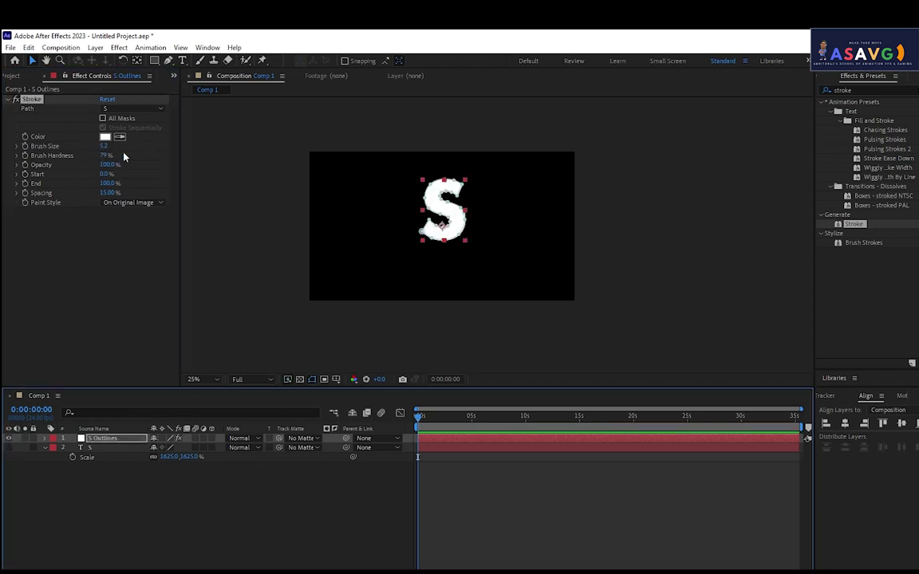
pyautogui.click(70, 147)
pyautogui.moveTo(71, 146)
pyautogui.mouseDown()
pyautogui.moveTo(268, 194)
pyautogui.moveTo(155, 208)
pyautogui.mouseUp()
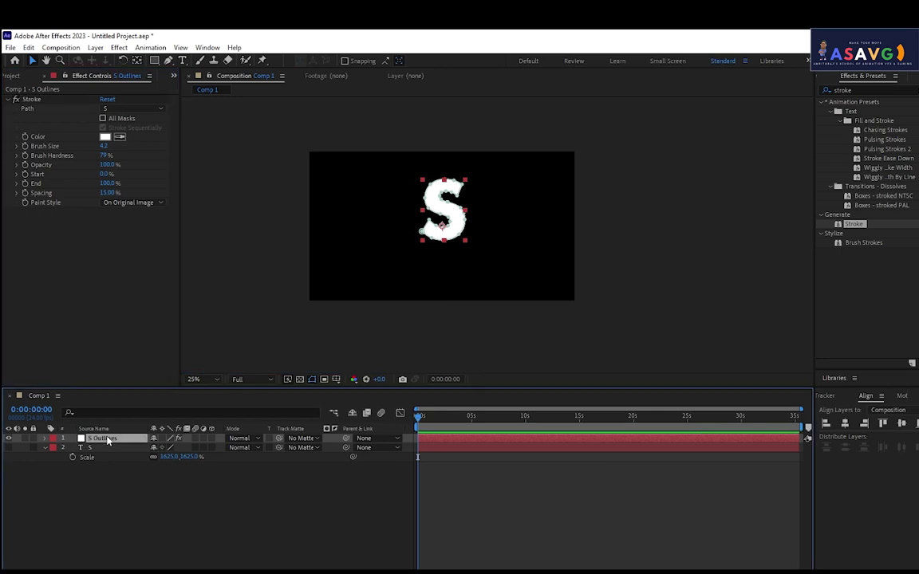
pyautogui.press('Delete')
# Show the S text layer, create masks from it, and hide the new S Outlines layer.
pyautogui.click(60, 443)
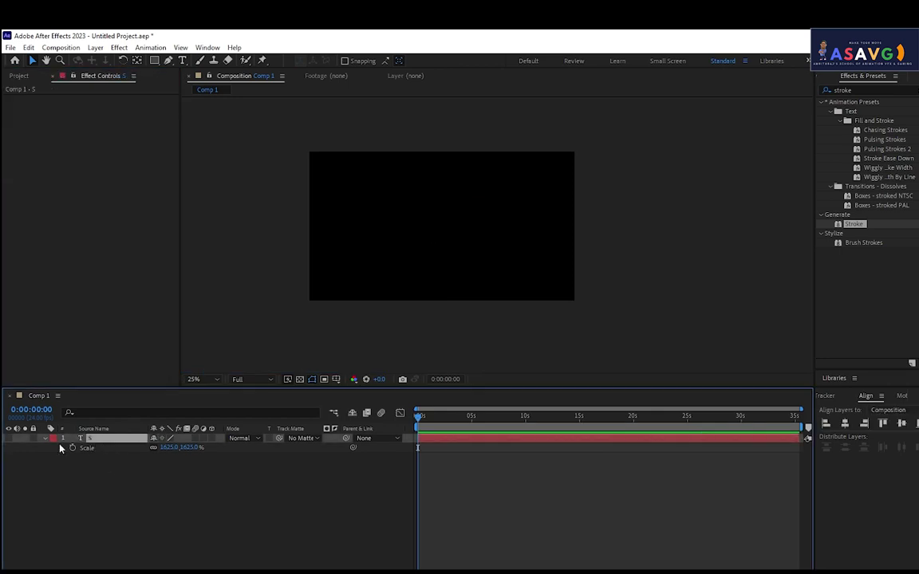
pyautogui.click(8, 438)
pyautogui.rightClick(120, 441)
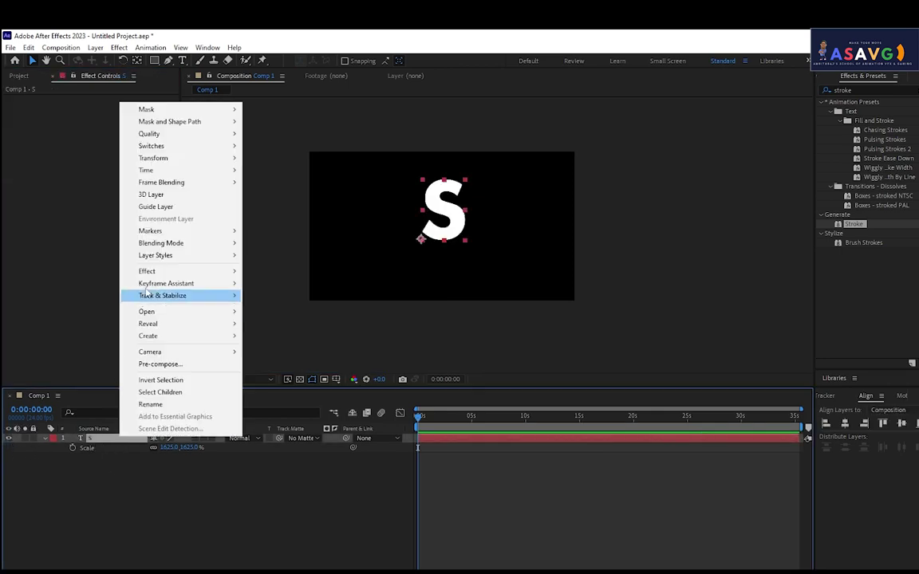
pyautogui.moveTo(151, 342)
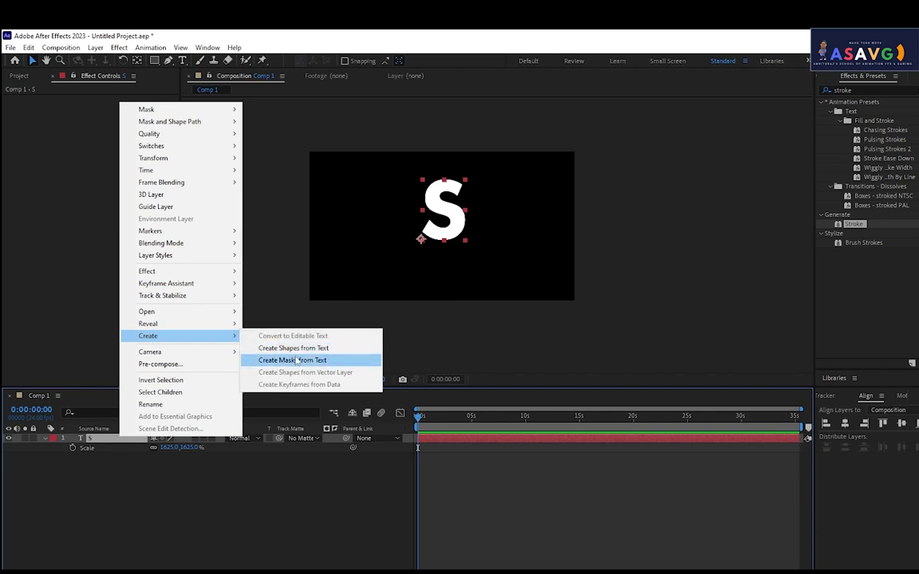
pyautogui.click(311, 348)
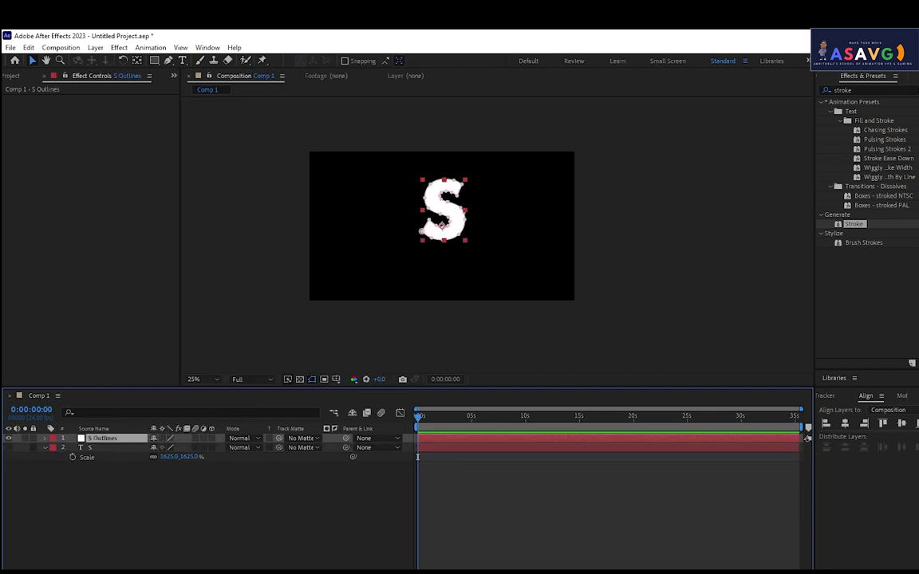
pyautogui.click(9, 439)
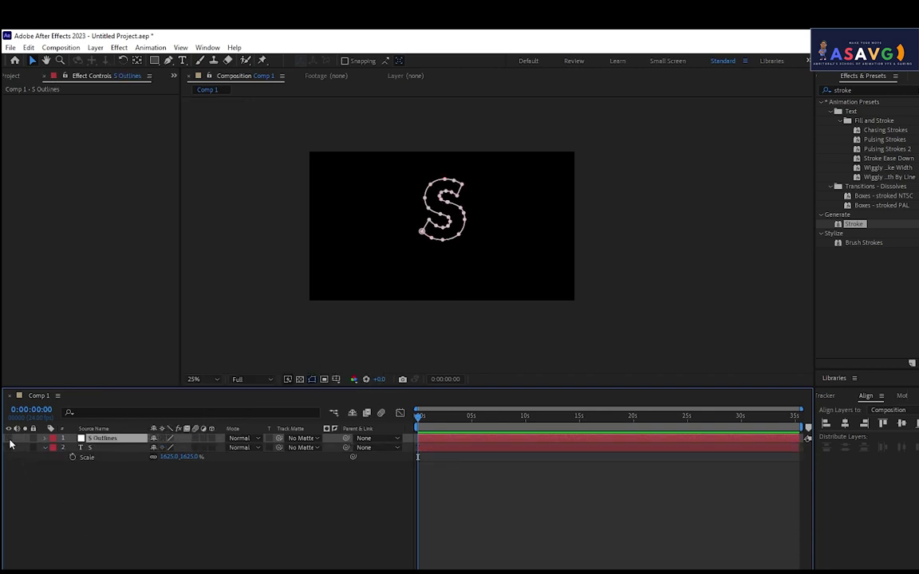
# Apply the Stroke effect from Effects & Presets to the S Outlines layer.
pyautogui.click(56, 494)
pyautogui.click(101, 441)
pyautogui.moveTo(885, 222); pyautogui.dragTo(459, 235)
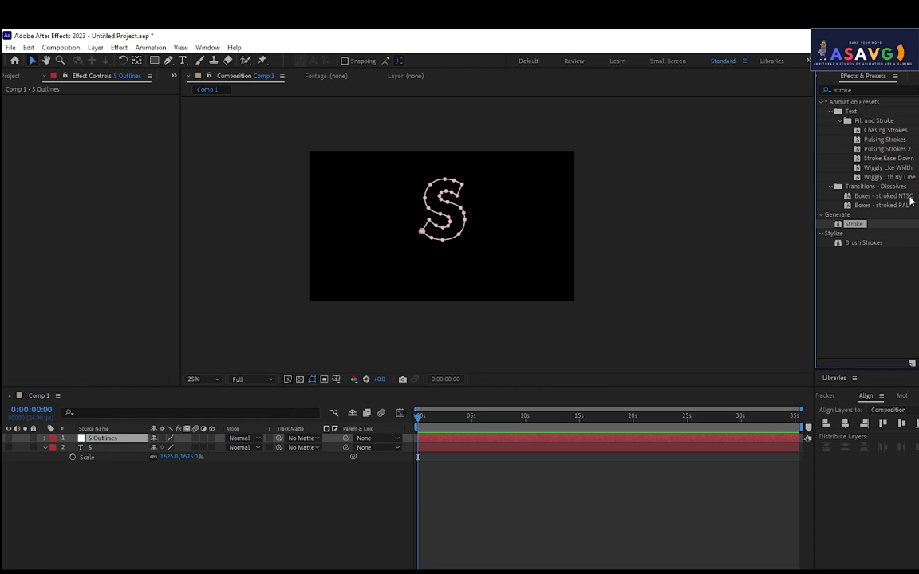
pyautogui.moveTo(849, 230); pyautogui.dragTo(110, 444)
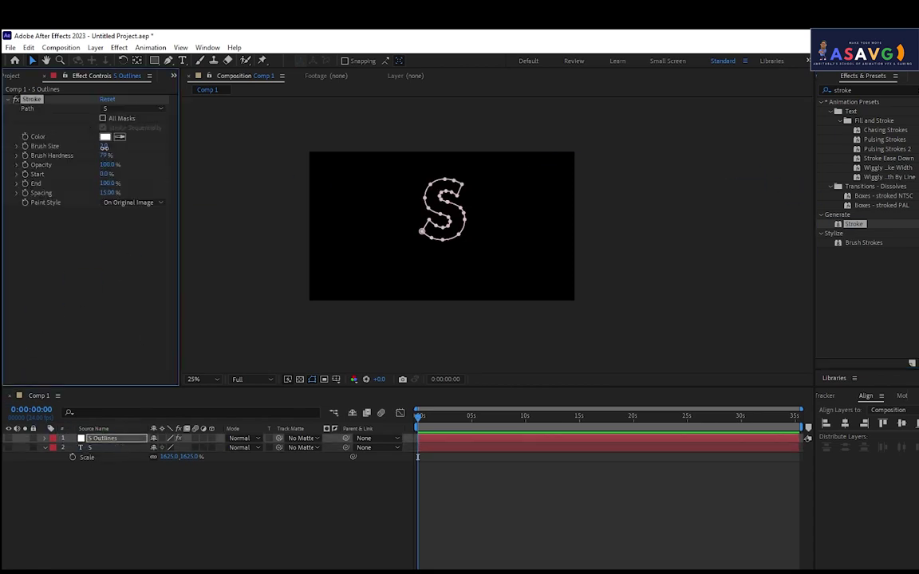
# Experiment with Brush Size (about 12.6, 8.5, 17) and soften Brush Hardness.
pyautogui.moveTo(104, 148); pyautogui.dragTo(135, 146)
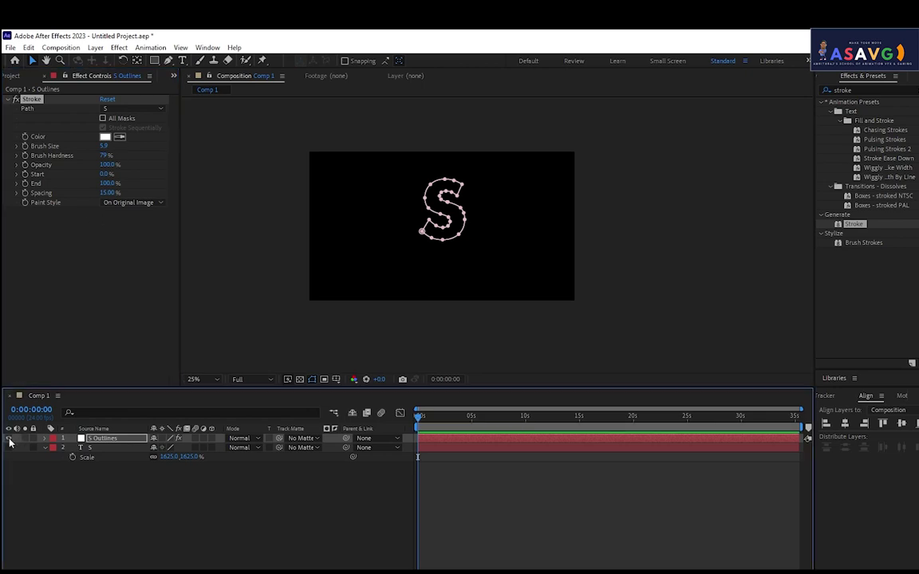
pyautogui.moveTo(106, 147); pyautogui.dragTo(94, 148)
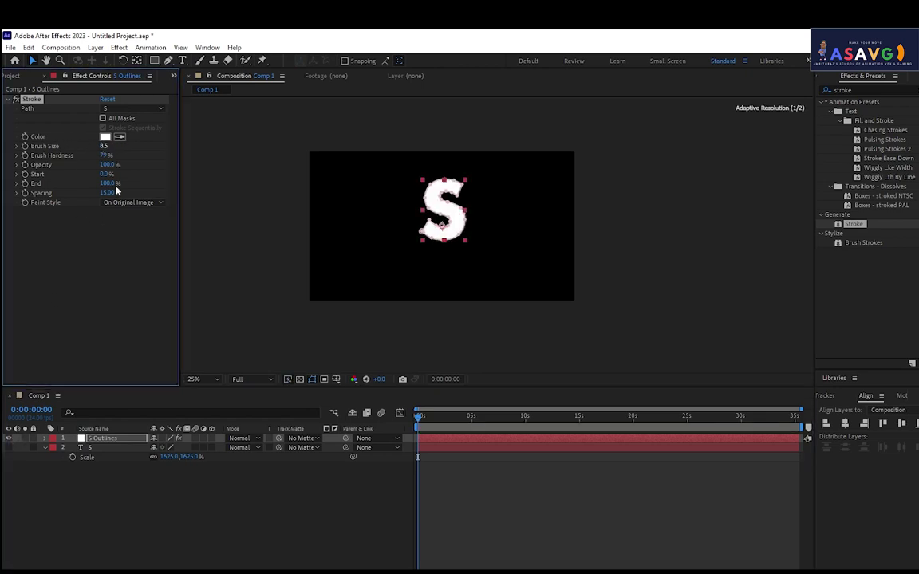
pyautogui.moveTo(106, 147); pyautogui.dragTo(51, 155)
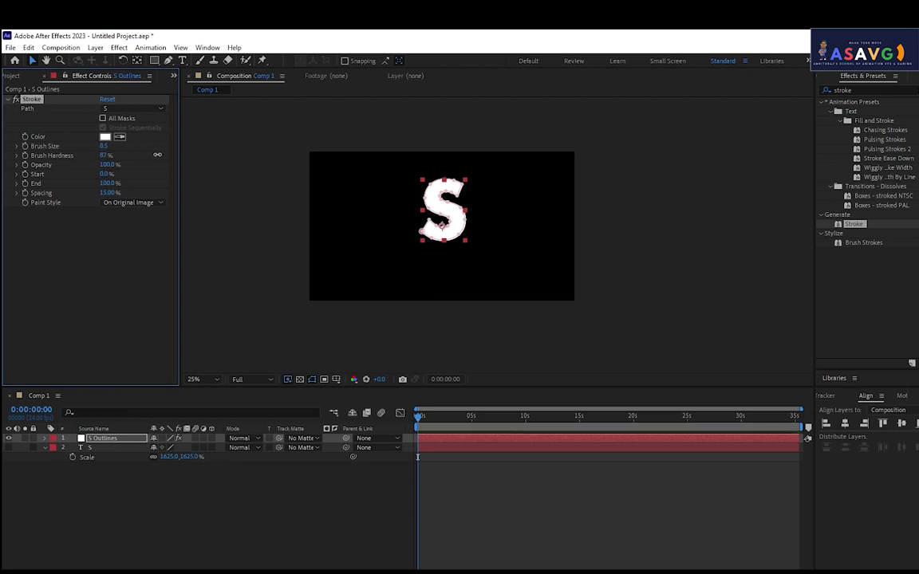
pyautogui.moveTo(157, 155)
pyautogui.mouseDown()
pyautogui.moveTo(87, 145)
pyautogui.moveTo(215, 170)
pyautogui.moveTo(63, 174)
pyautogui.moveTo(477, 154)
pyautogui.mouseUp()
pyautogui.click(104, 400)
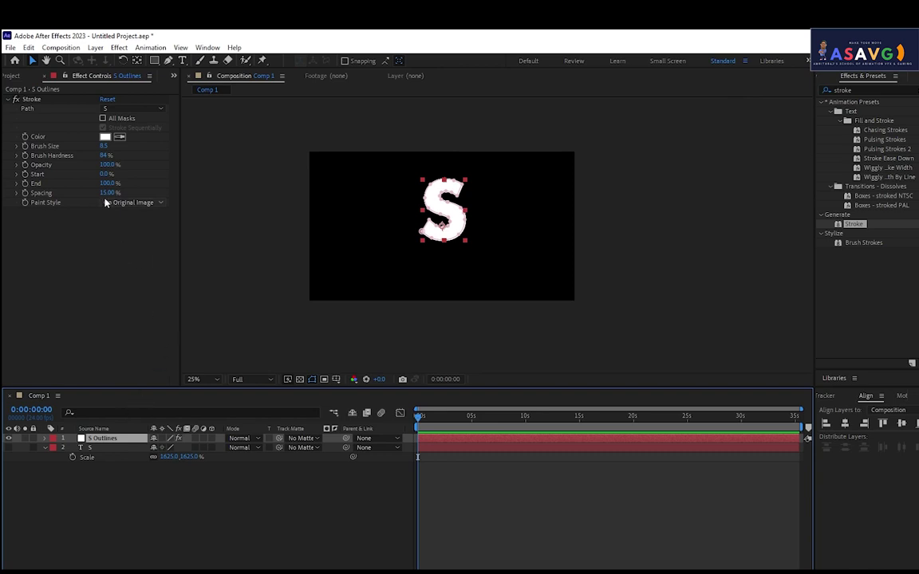
pyautogui.moveTo(102, 147); pyautogui.dragTo(10, 441)
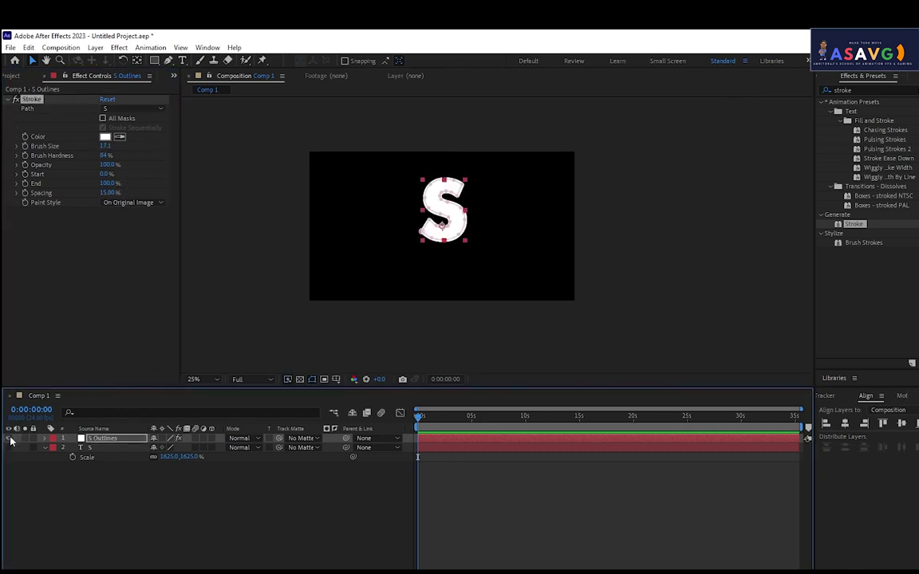
# Set the stroke Paint Style to On Transparent and Brush Size to 19.5.
pyautogui.click(135, 202)
pyautogui.click(146, 227)
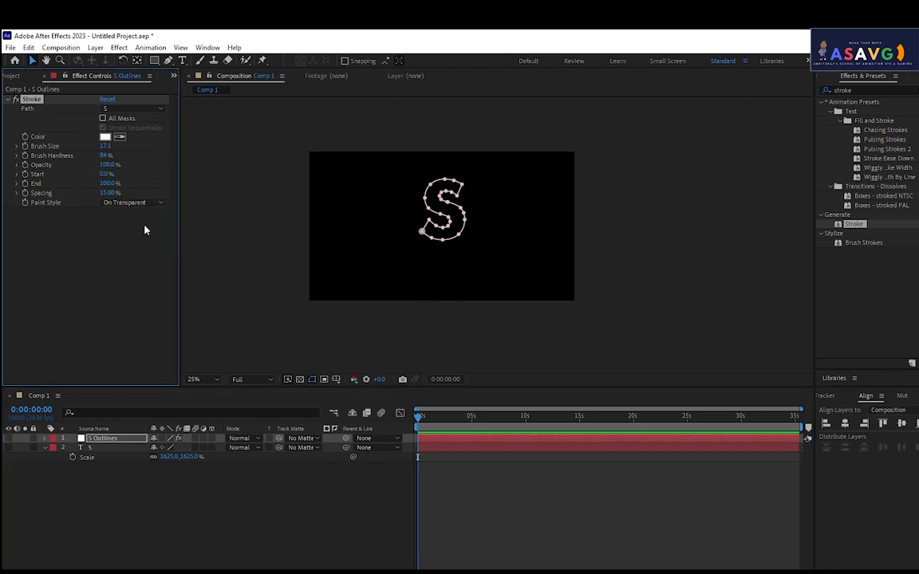
pyautogui.click(133, 203)
pyautogui.click(142, 214)
pyautogui.click(106, 146)
pyautogui.write('19.5')
pyautogui.press('Return')
pyautogui.click(130, 203)
pyautogui.press('Escape')
# Show the stroked layer and refine Brush Size through 31.6 and 27.2, settling on 5.0.
pyautogui.click(10, 438)
pyautogui.moveTo(106, 148); pyautogui.dragTo(163, 156)
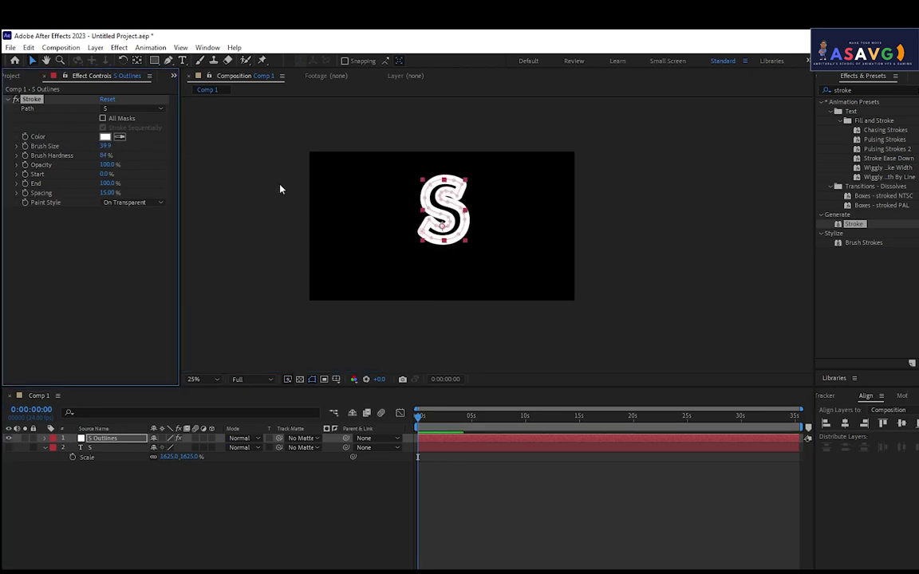
pyautogui.scroll(2, 279, 189)
pyautogui.scroll(-1, 446, 312)
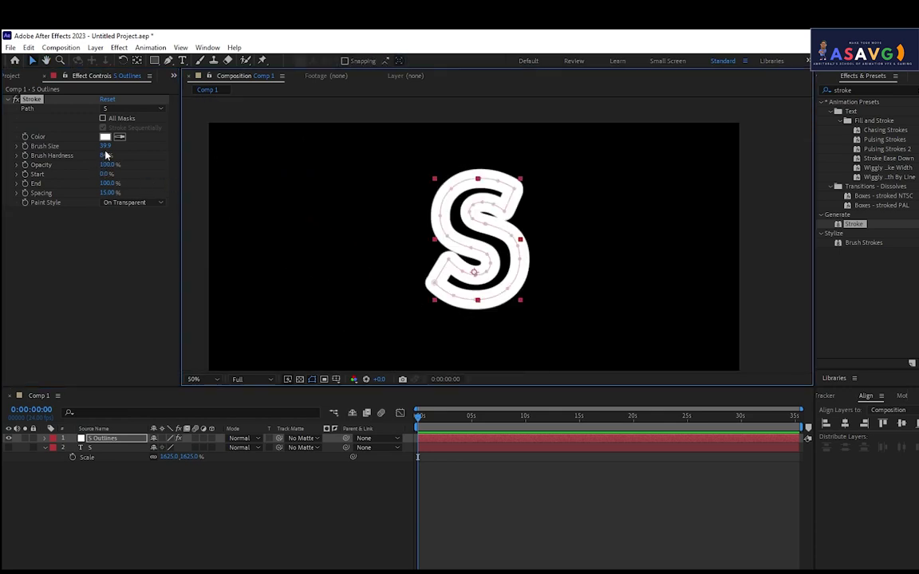
pyautogui.moveTo(106, 146)
pyautogui.mouseDown()
pyautogui.moveTo(106, 164)
pyautogui.moveTo(29, 164)
pyautogui.mouseUp()
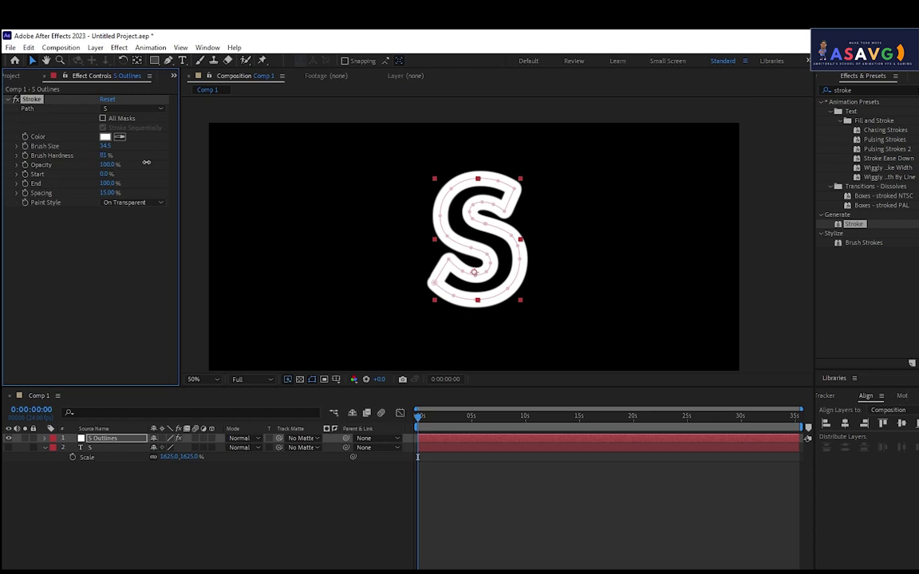
pyautogui.moveTo(106, 146); pyautogui.dragTo(65, 145)
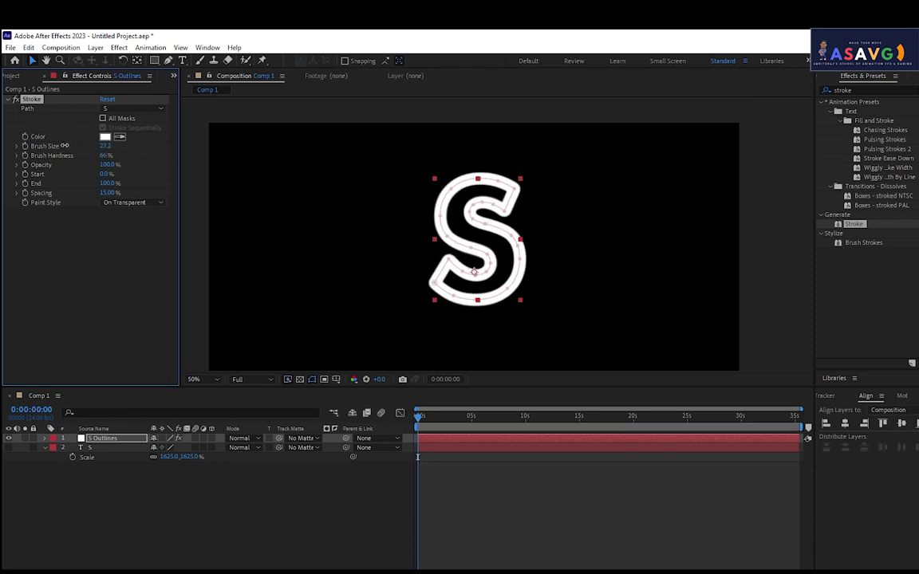
pyautogui.click(108, 146)
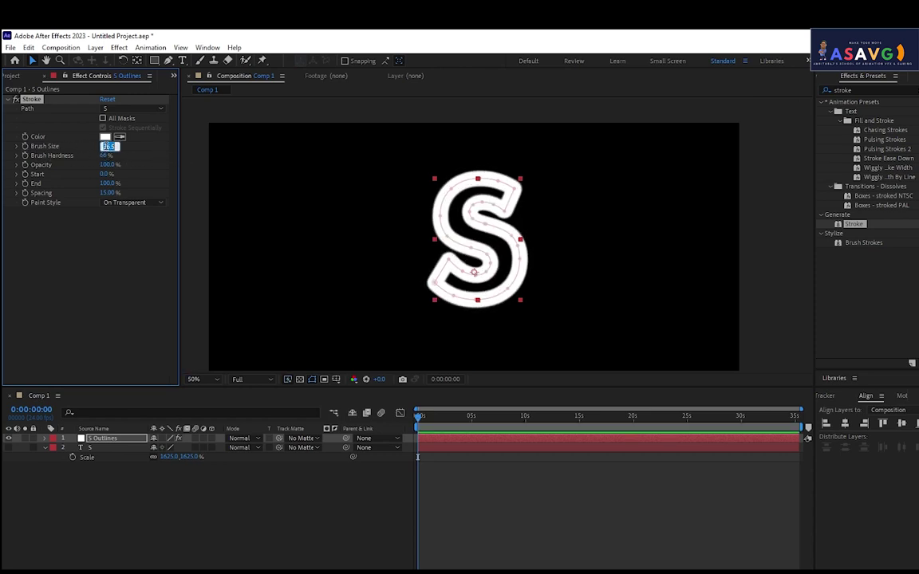
pyautogui.write('5')
pyautogui.press('Return')
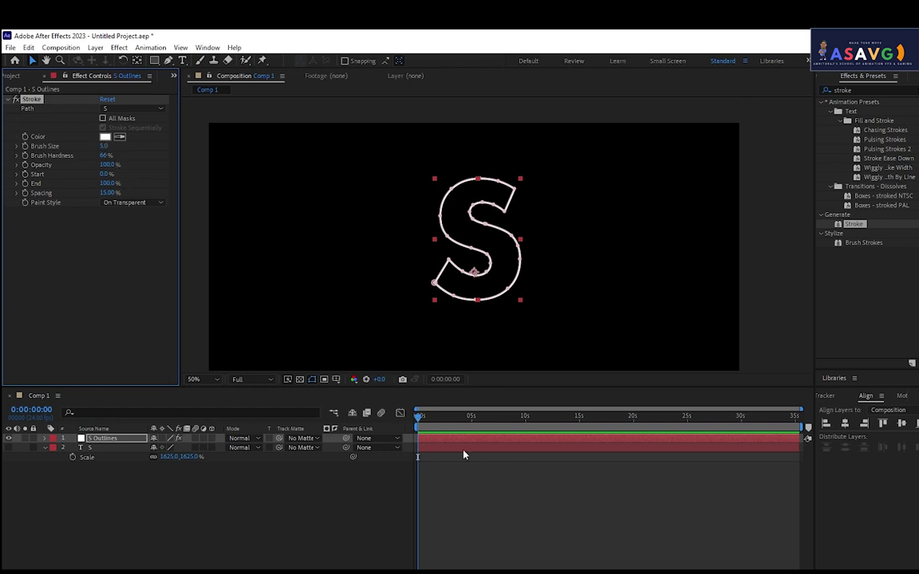
# Keyframe the Stroke Start from a raised value at 0s down to 0% around 4 seconds.
pyautogui.click(421, 421)
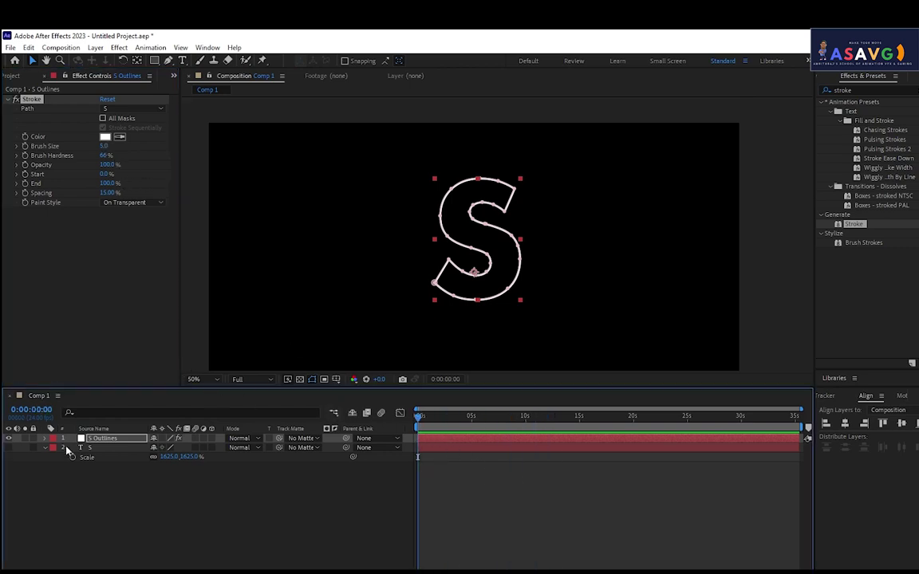
pyautogui.click(123, 437)
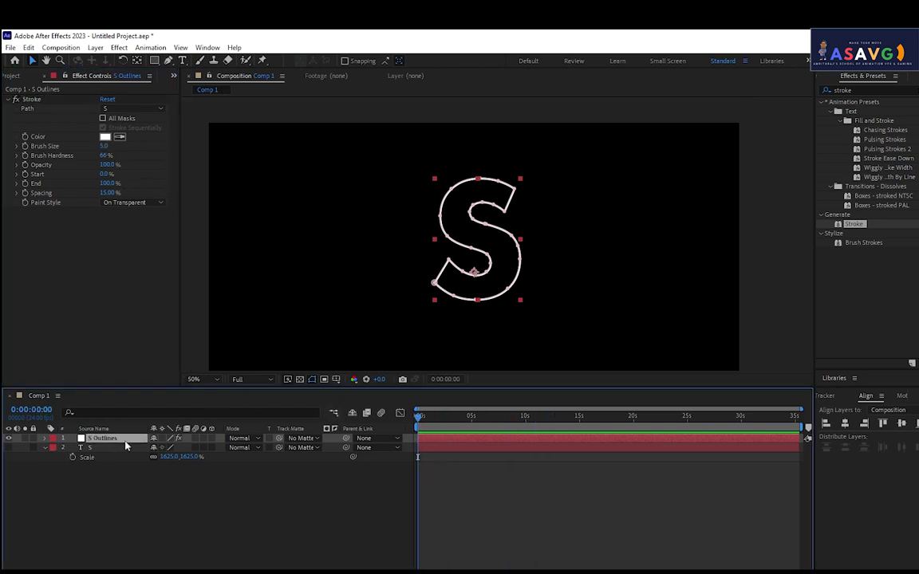
pyautogui.click(46, 440)
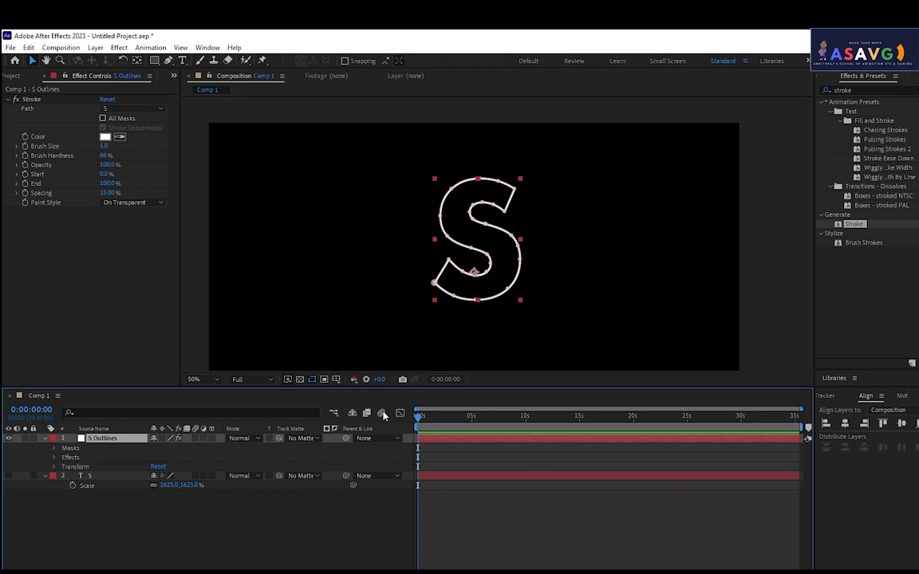
pyautogui.moveTo(105, 174); pyautogui.dragTo(167, 176)
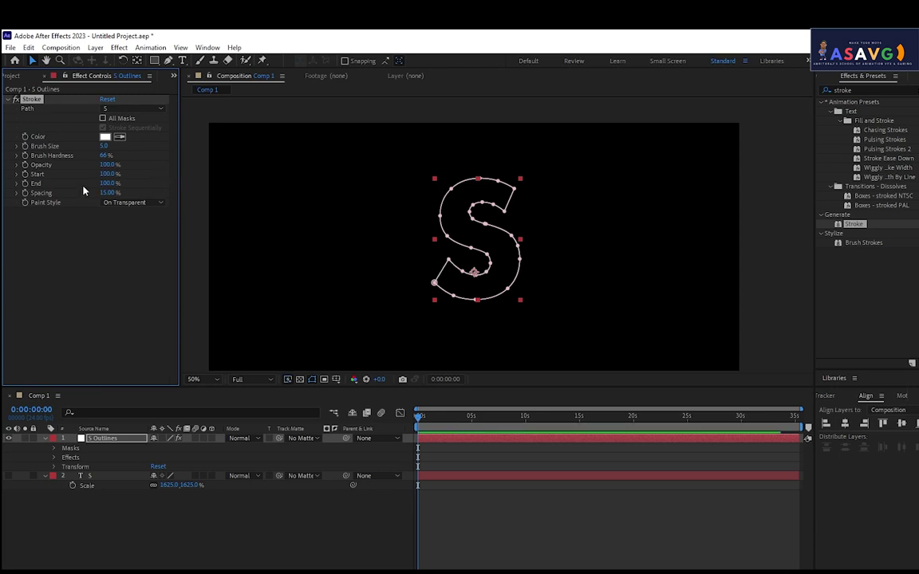
pyautogui.click(25, 174)
pyautogui.moveTo(418, 420); pyautogui.dragTo(469, 417)
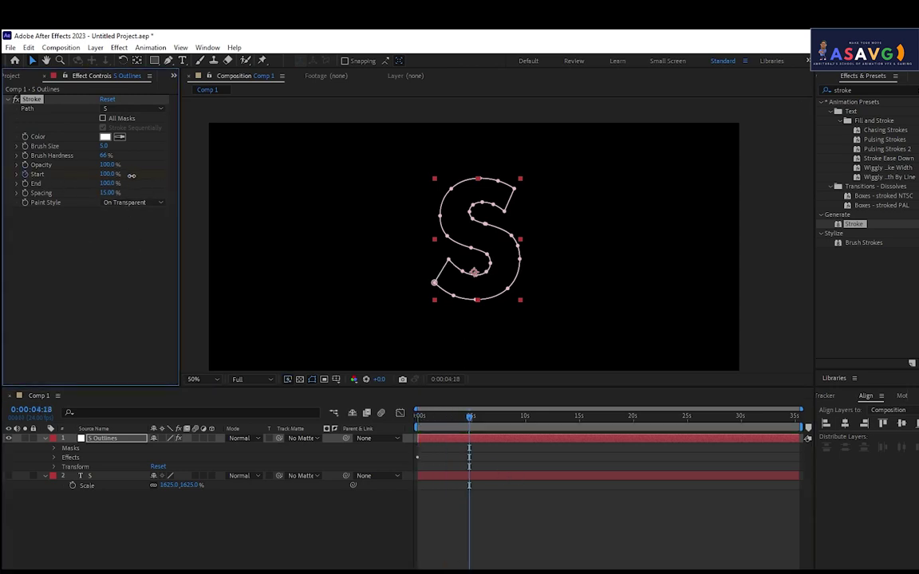
pyautogui.moveTo(131, 175); pyautogui.dragTo(79, 182)
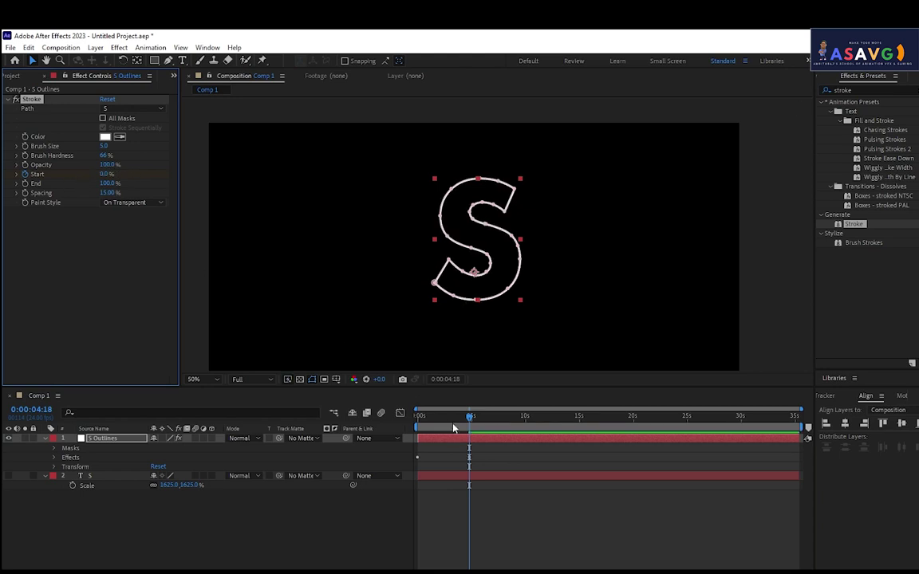
# Preview the Start animation, shift the second keyframe, then delete both Start keyframes.
pyautogui.press('Home')
pyautogui.press('space')
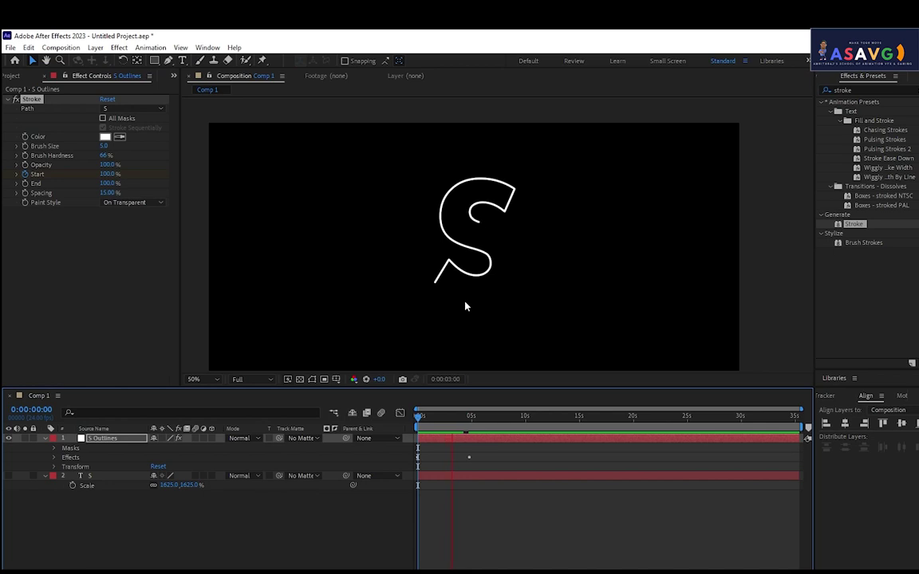
pyautogui.click(136, 445)
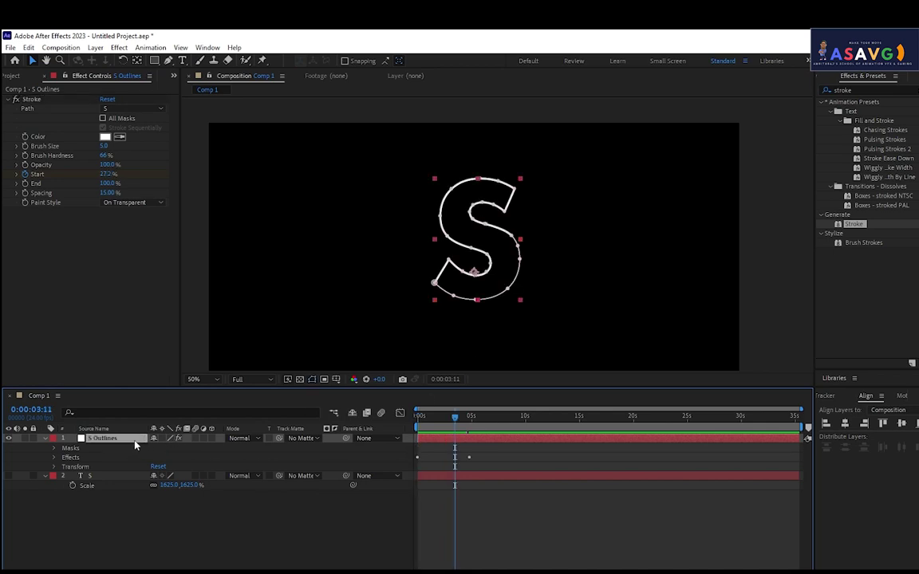
pyautogui.press('u')
pyautogui.moveTo(469, 456)
pyautogui.mouseDown()
pyautogui.moveTo(428, 457)
pyautogui.moveTo(465, 457)
pyautogui.mouseUp()
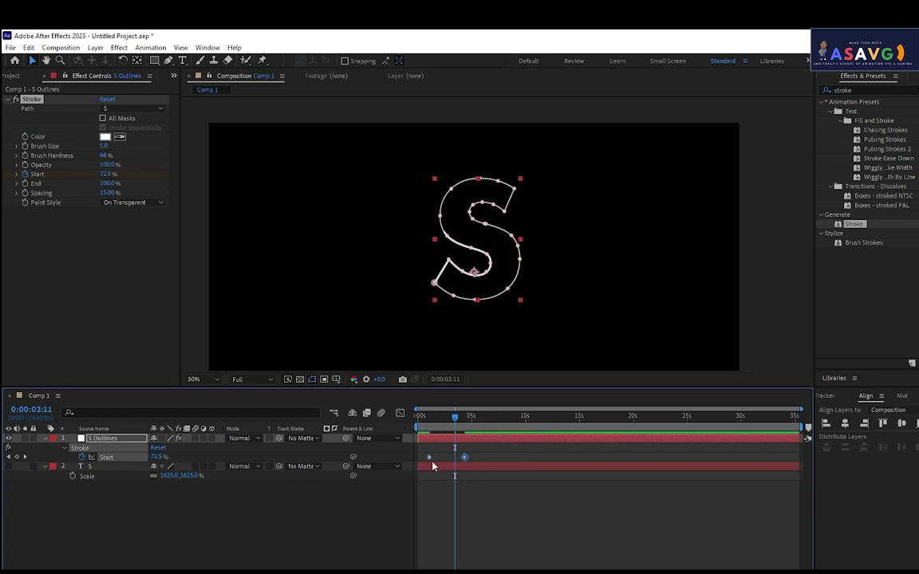
pyautogui.click(422, 457)
pyautogui.press('space')
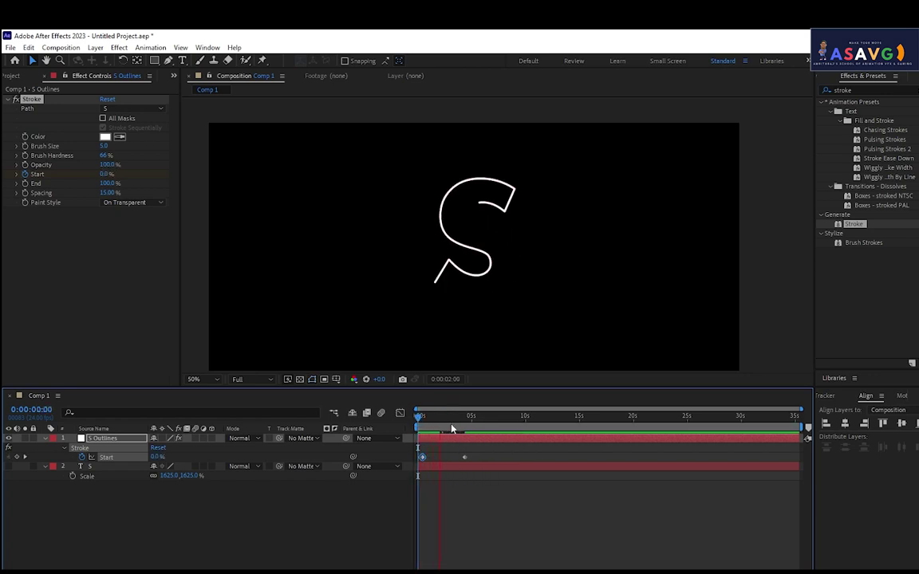
pyautogui.moveTo(478, 466); pyautogui.dragTo(406, 457)
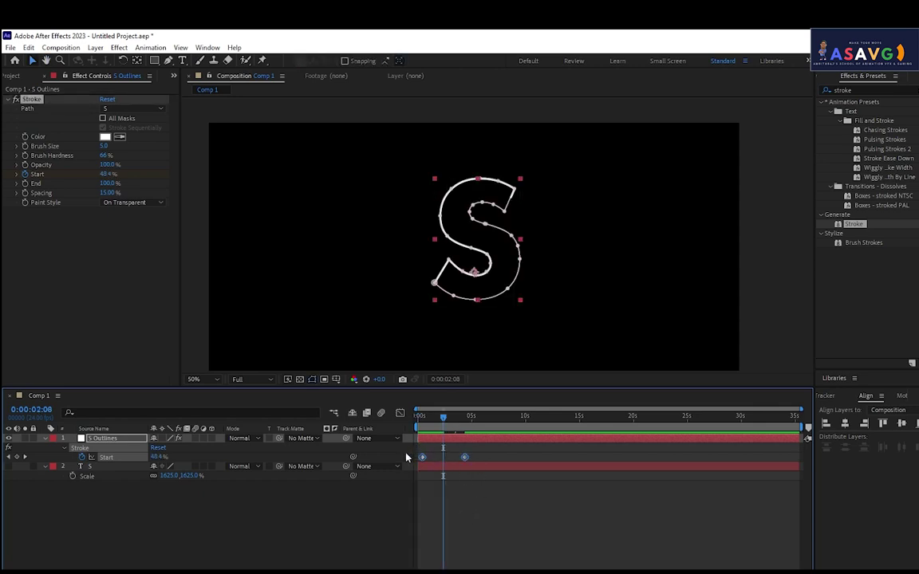
pyautogui.press('Delete')
# Try the Stroke End at 0%, back at 100%, then 0% again.
pyautogui.moveTo(443, 420); pyautogui.dragTo(417, 416)
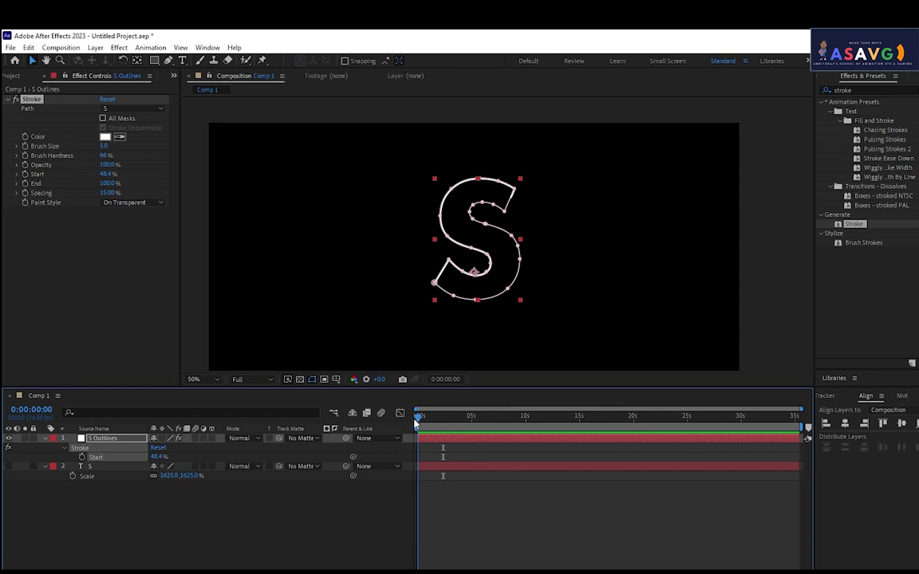
pyautogui.click(37, 184)
pyautogui.click(107, 184)
pyautogui.write('0')
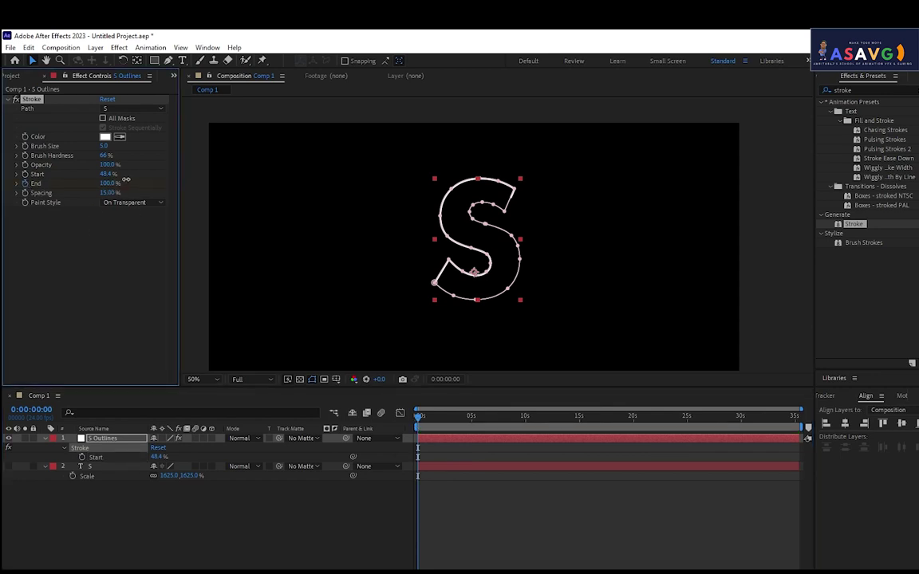
pyautogui.press('Return')
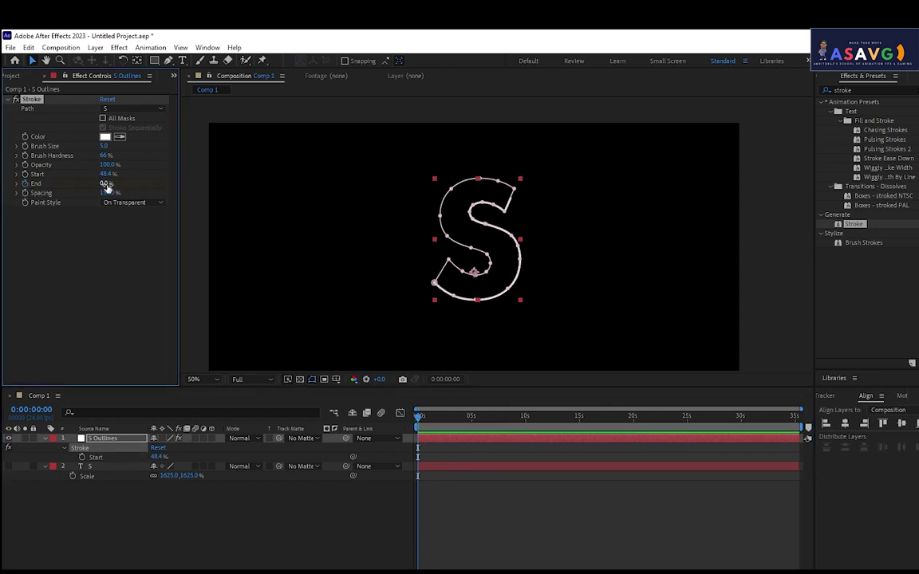
pyautogui.moveTo(106, 183); pyautogui.dragTo(281, 180)
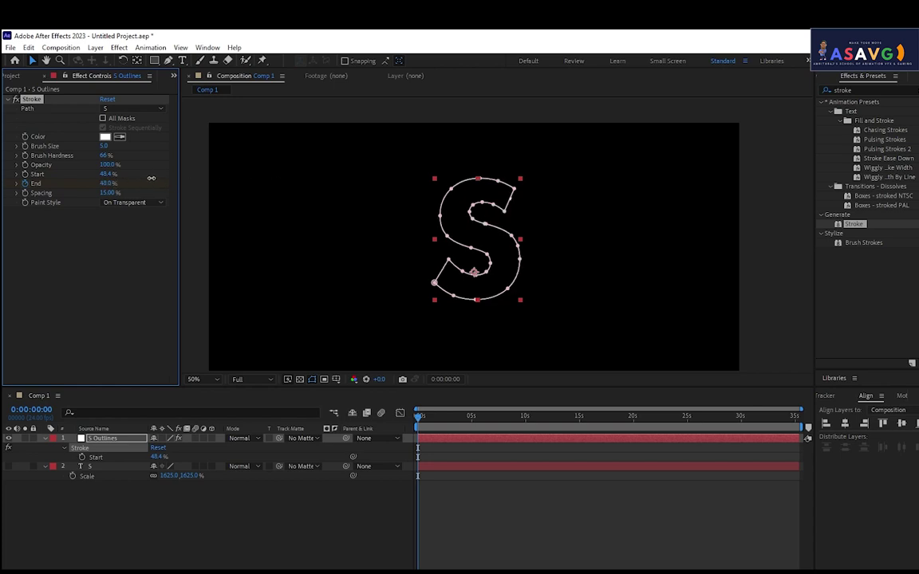
pyautogui.click(108, 184)
pyautogui.write('0')
pyautogui.press('Return')
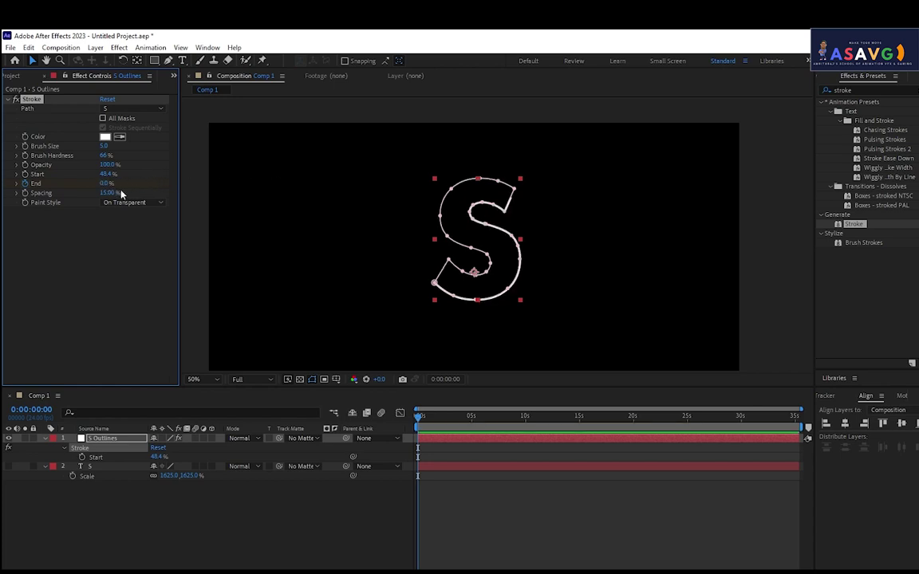
pyautogui.click(385, 296)
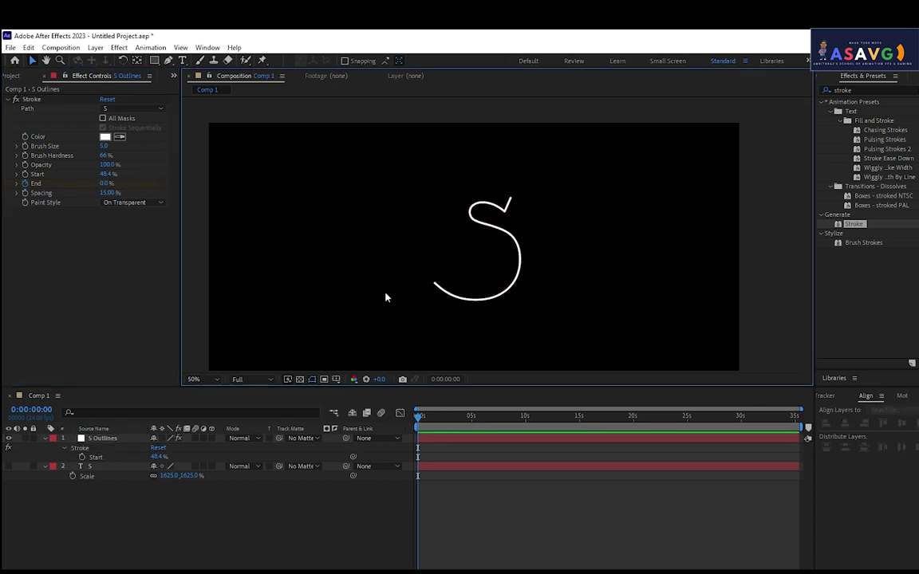
# Set Stroke Start to 0% and End to 100%, then drag End down to 0%.
pyautogui.click(104, 174)
pyautogui.write('0')
pyautogui.press('Return')
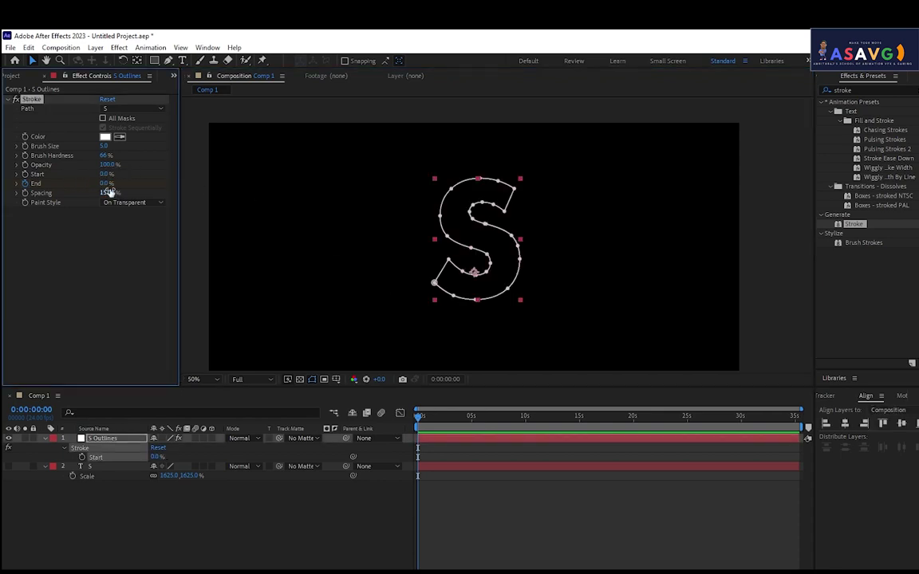
pyautogui.click(106, 184)
pyautogui.write('100')
pyautogui.press('Return')
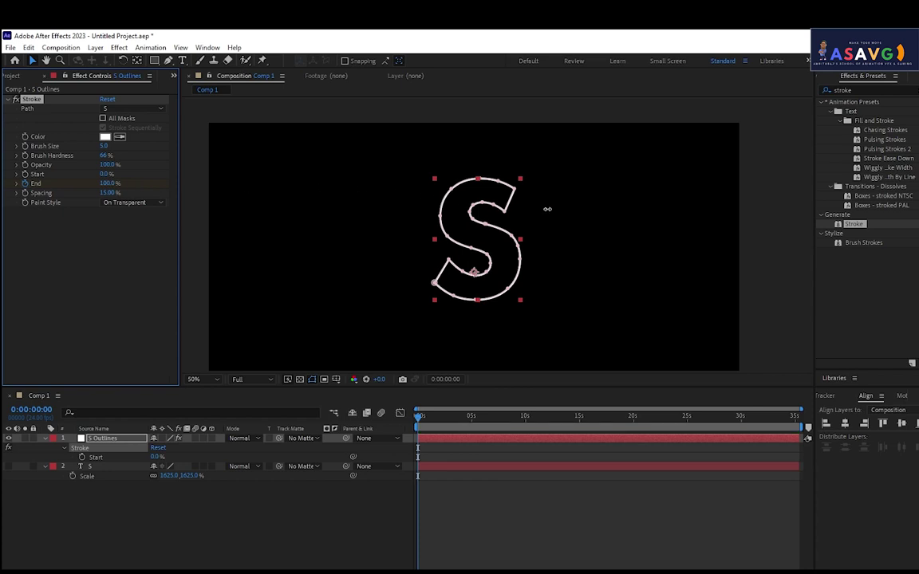
pyautogui.moveTo(107, 183); pyautogui.dragTo(4, 189)
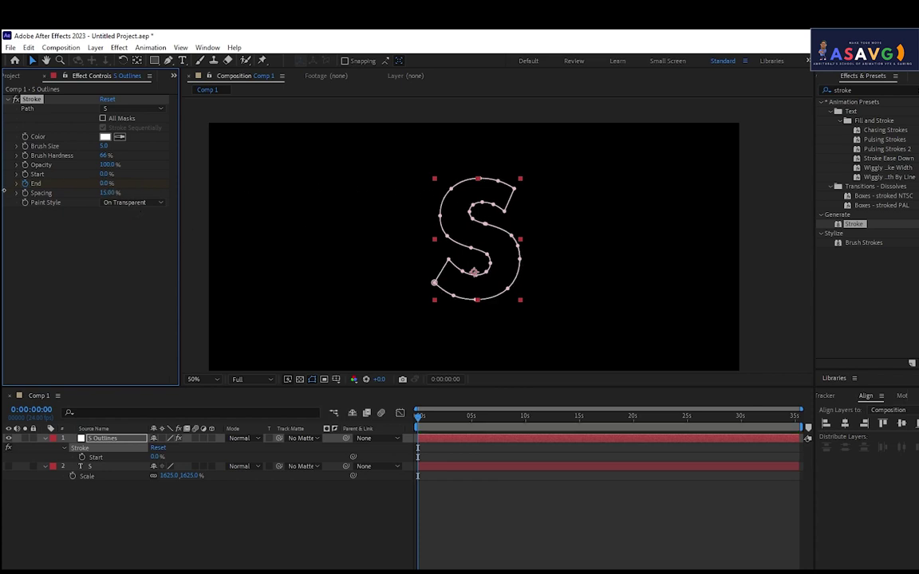
pyautogui.click(184, 293)
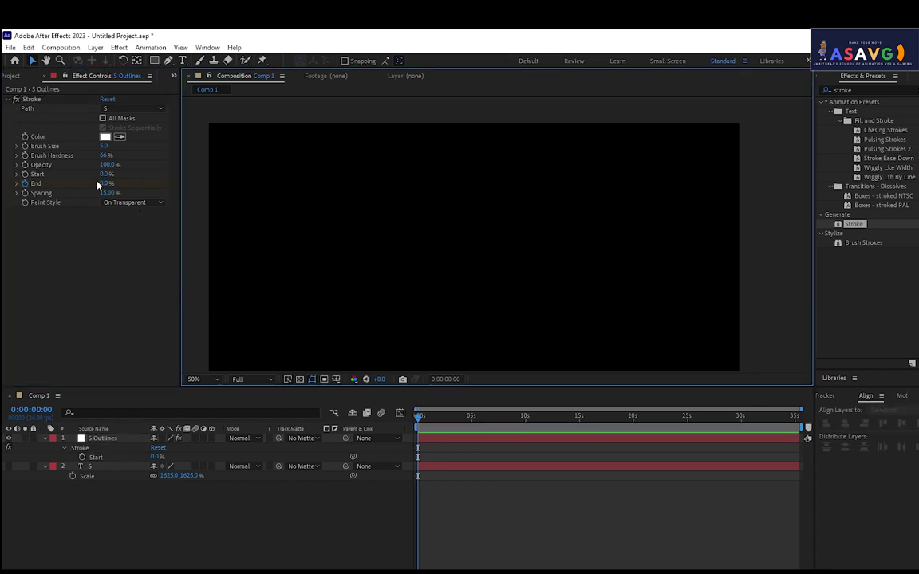
# Keyframe the Stroke End at 100% at about 10 seconds.
pyautogui.click(25, 189)
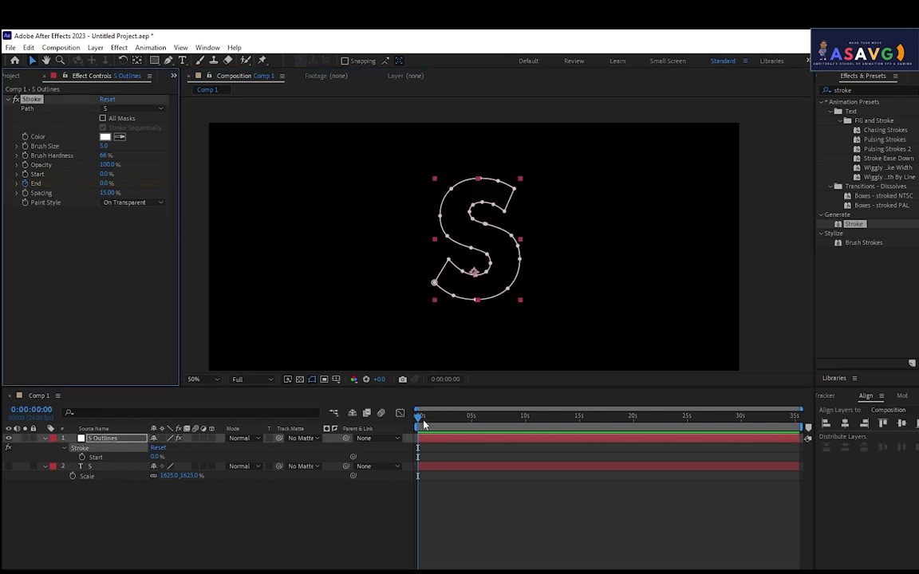
pyautogui.moveTo(417, 416); pyautogui.dragTo(525, 438)
pyautogui.moveTo(106, 183); pyautogui.dragTo(200, 189)
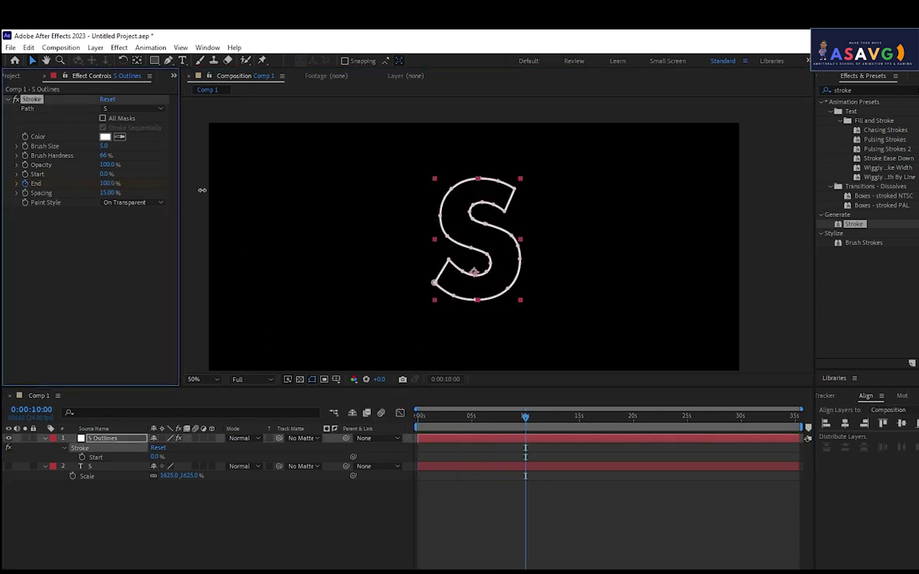
pyautogui.press('Home')
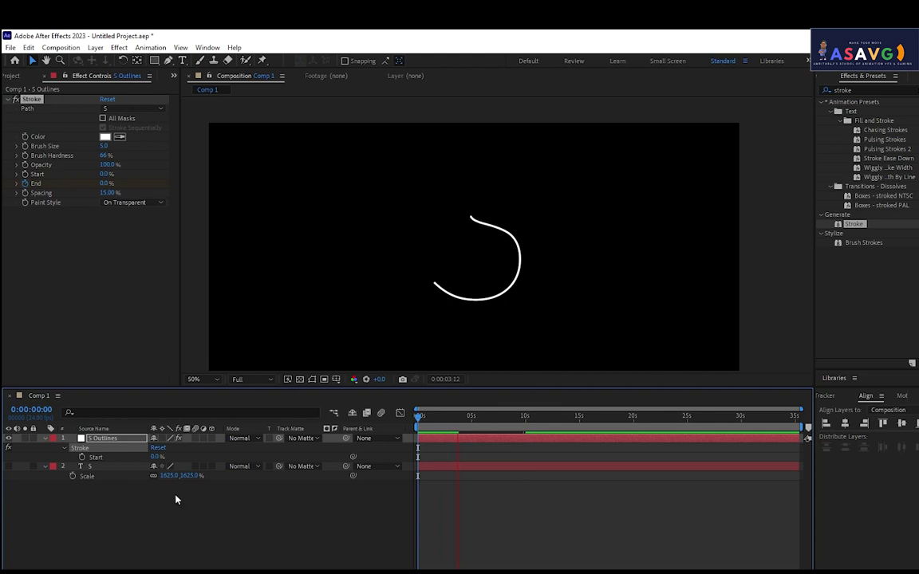
# Move the second End keyframe to about 2 seconds and preview the S draw-on.
pyautogui.click(122, 441)
pyautogui.press('u')
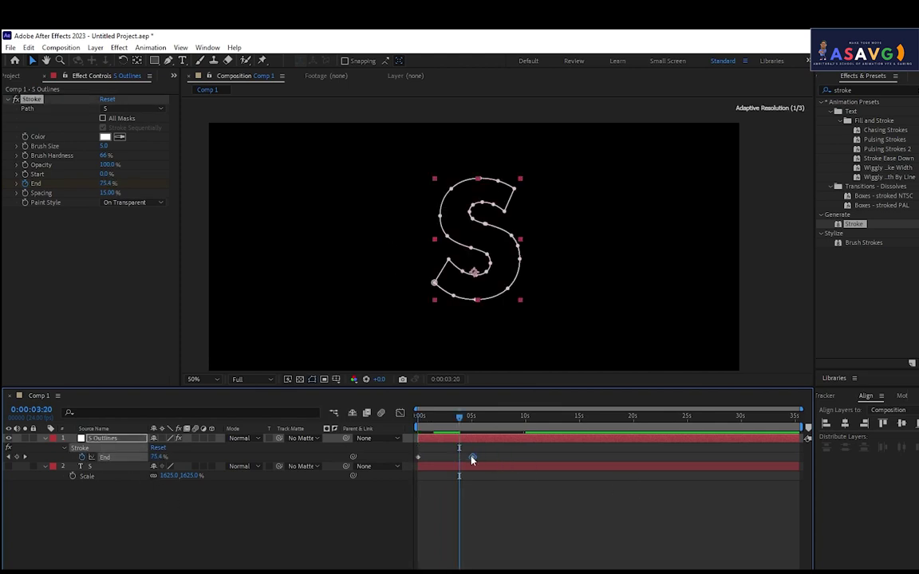
pyautogui.moveTo(524, 457); pyautogui.dragTo(453, 457)
pyautogui.moveTo(459, 415); pyautogui.dragTo(417, 415)
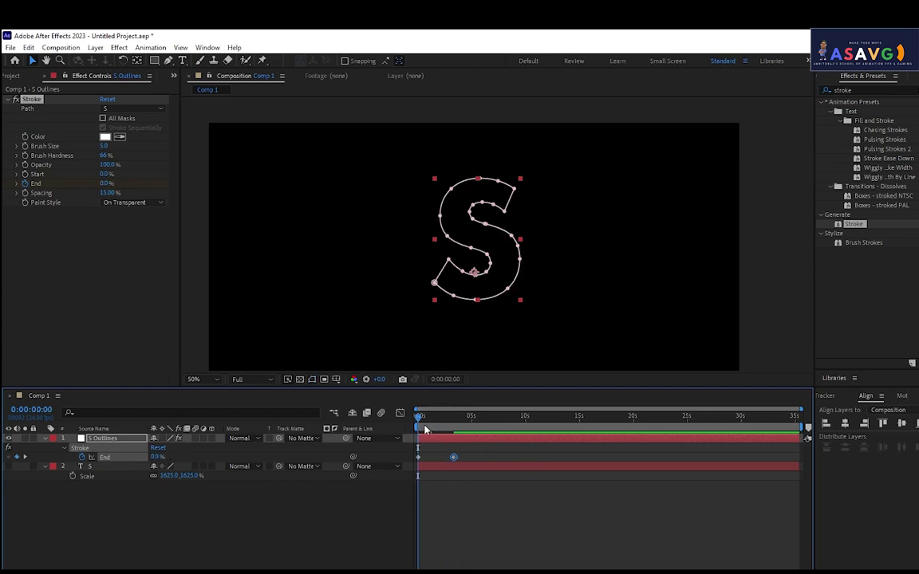
pyautogui.press('space')
pyautogui.click(395, 338)
pyautogui.press('space')
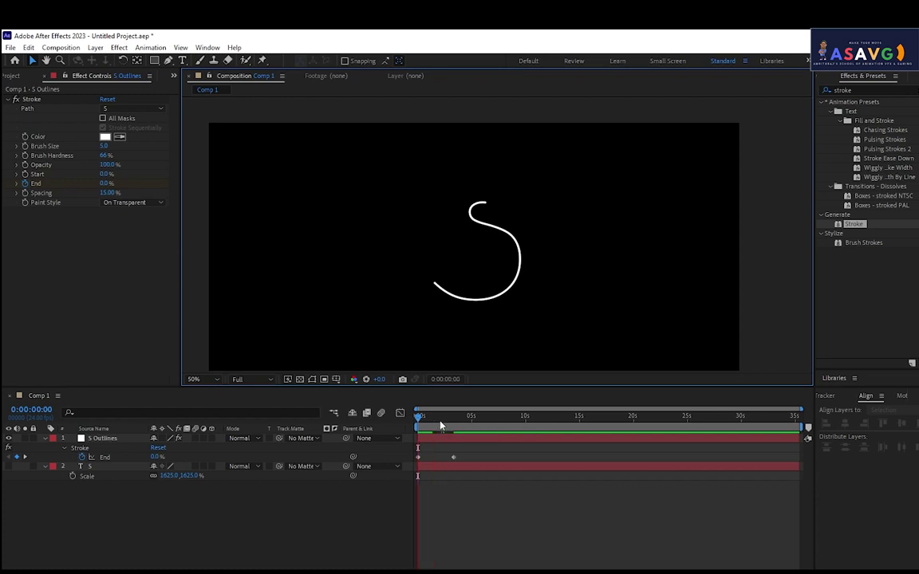
pyautogui.moveTo(430, 424); pyautogui.dragTo(436, 427)
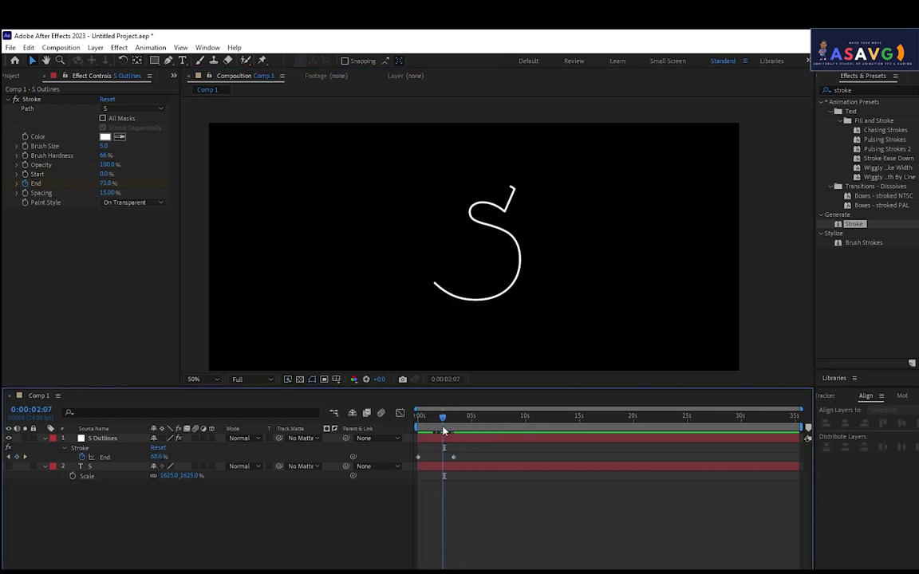
pyautogui.press('space')
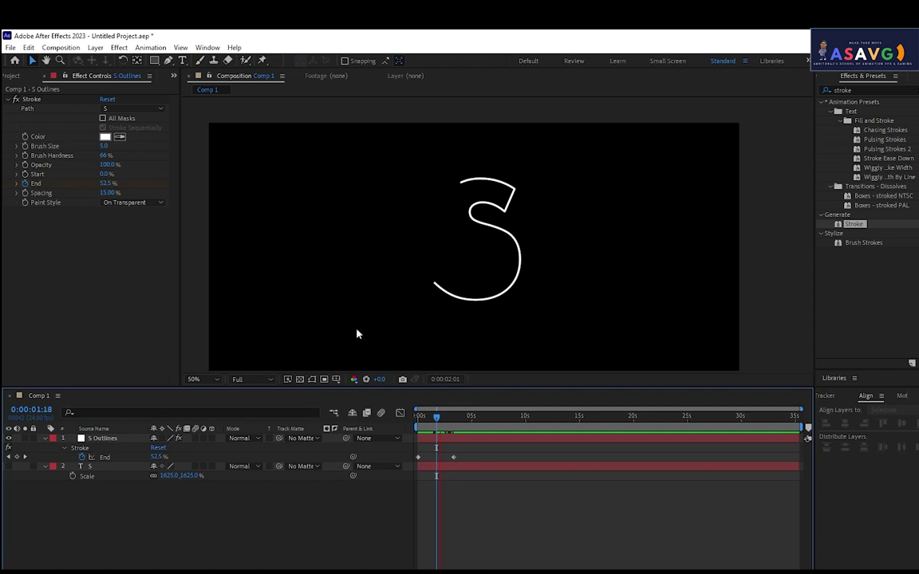
pyautogui.click(60, 47)
# Purge All Memory & Disk Cache and replay the S draw-on animation from frame zero.
pyautogui.moveTo(29, 48)
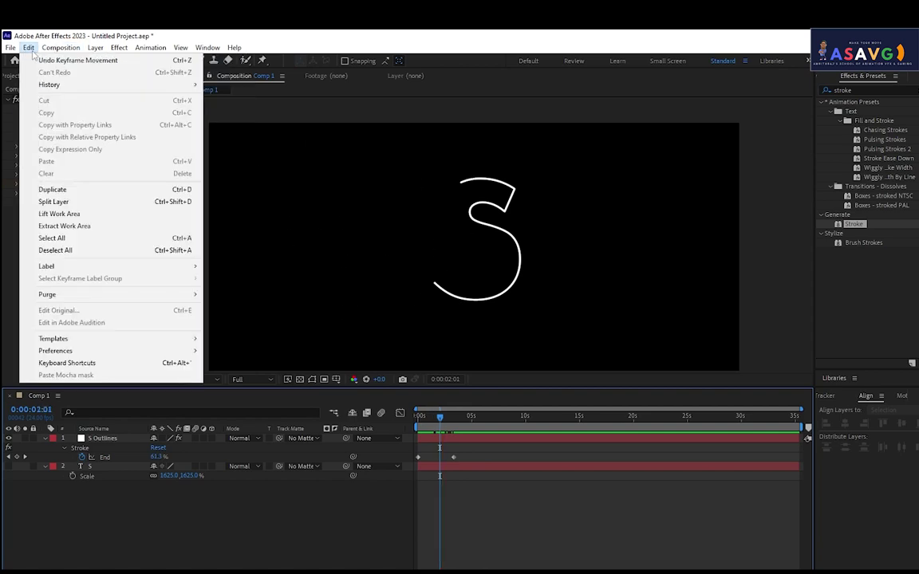
pyautogui.moveTo(68, 298)
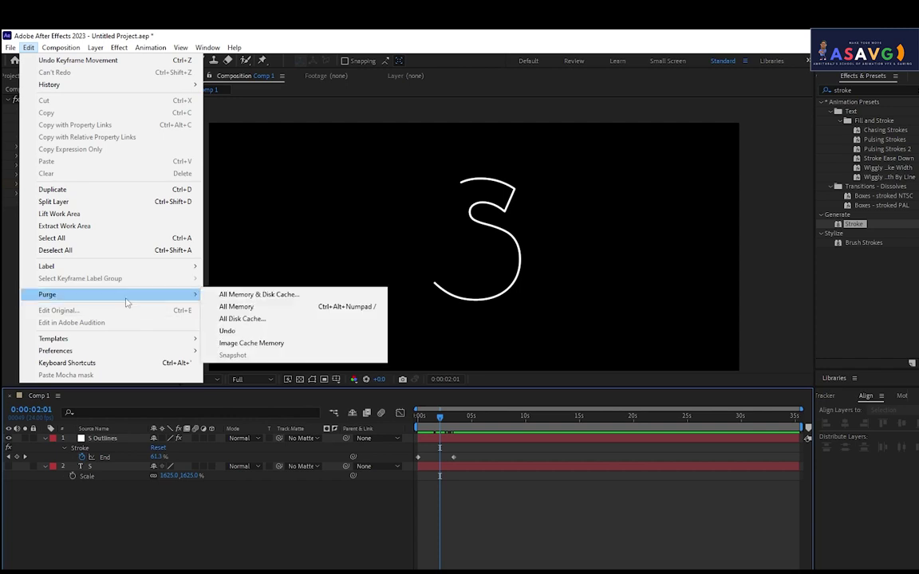
pyautogui.click(286, 295)
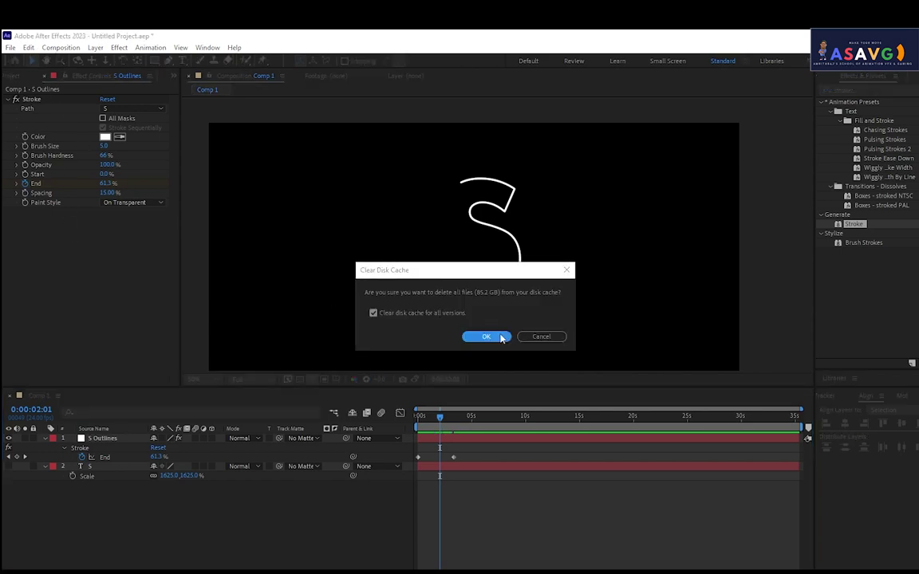
pyautogui.click(486, 335)
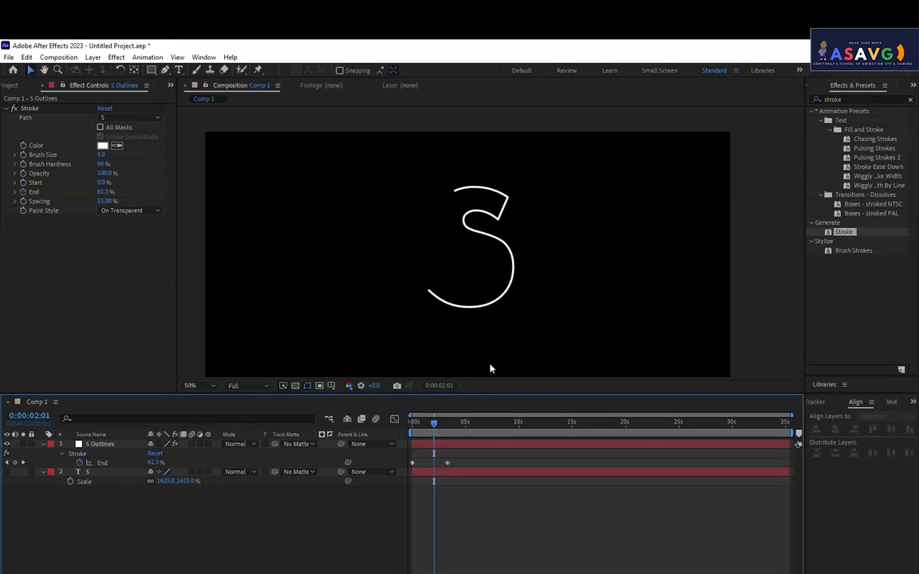
pyautogui.press('space')
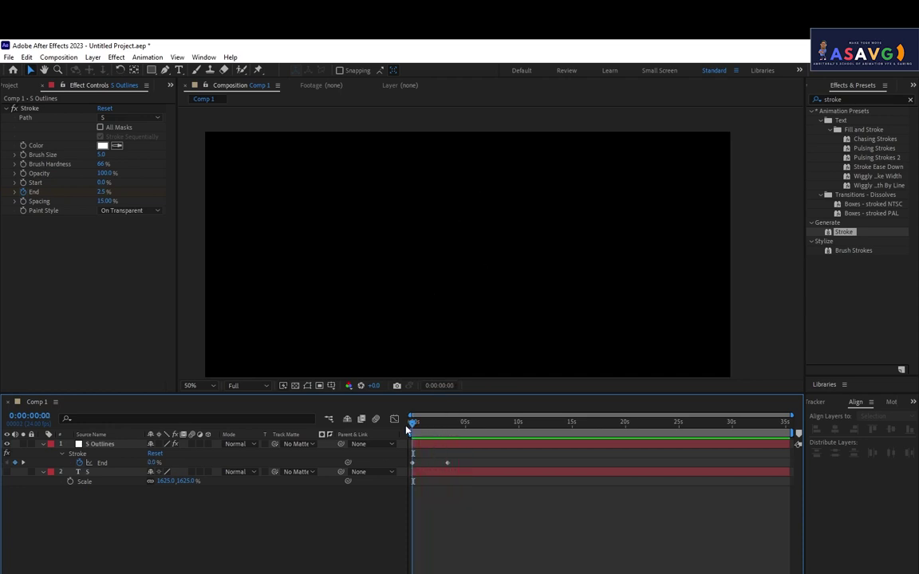
# Create a new solid layer in Comp 1 and start entering its name, flare.
pyautogui.rightClick(119, 536)
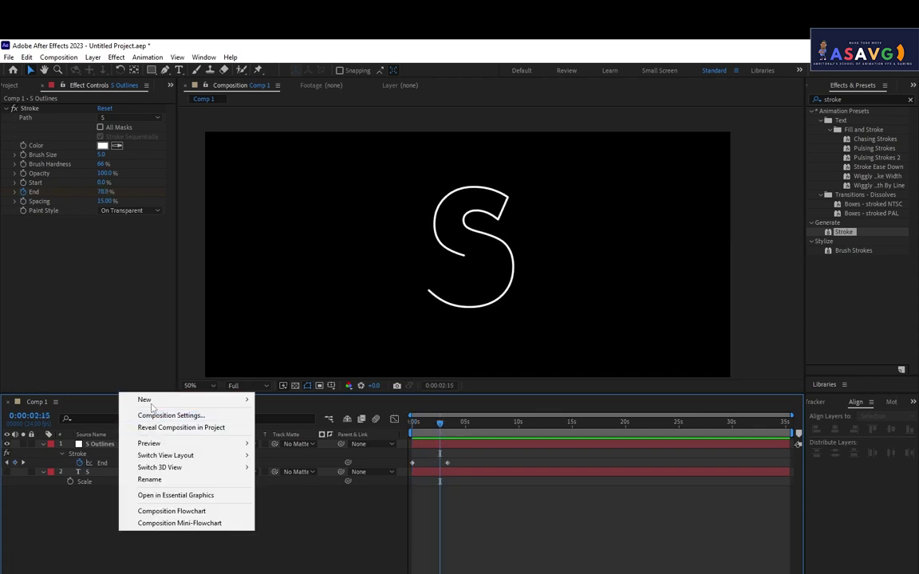
pyautogui.moveTo(239, 399)
pyautogui.click(275, 429)
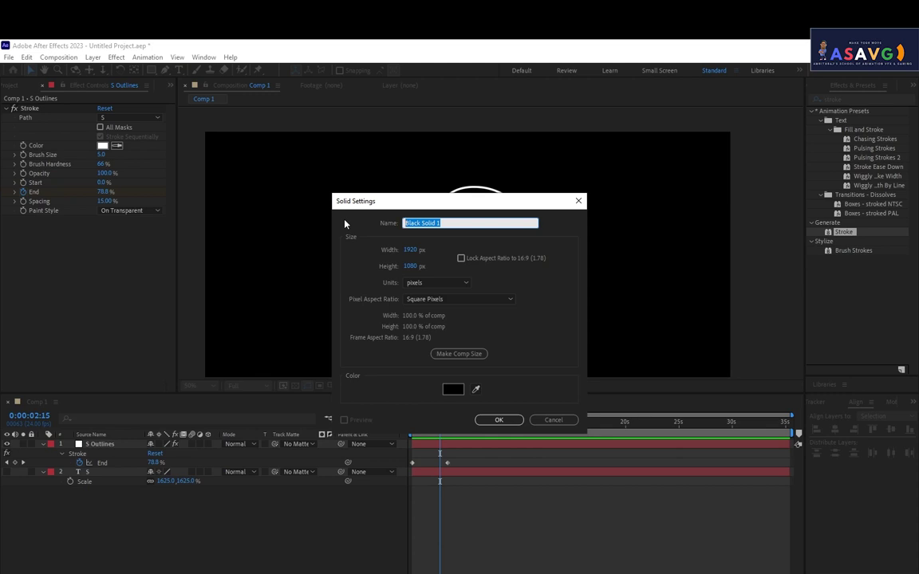
pyautogui.write('flare')
# Confirm the black solid named 'flare', search Effects & Presets for 'flare', and apply Lens Flare to it.
pyautogui.press('Return')
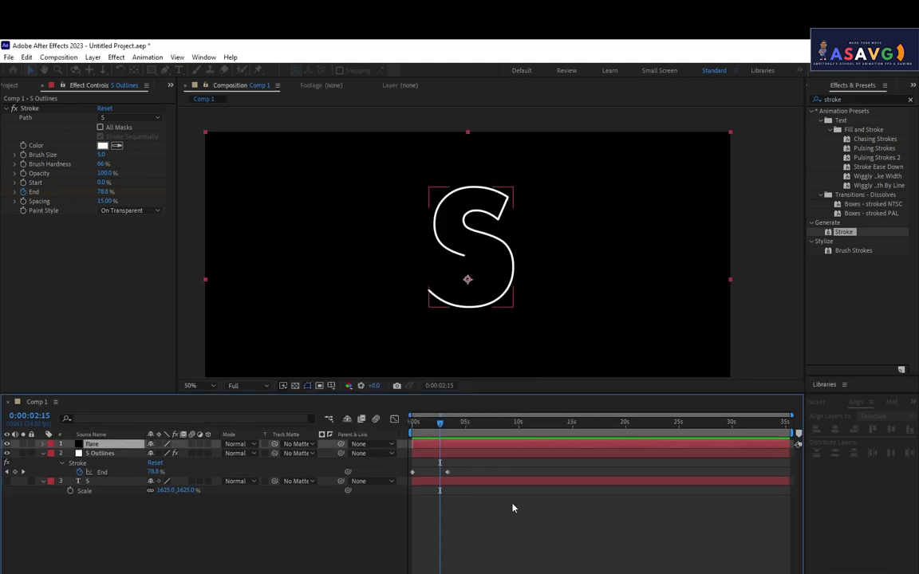
pyautogui.doubleClick(831, 99)
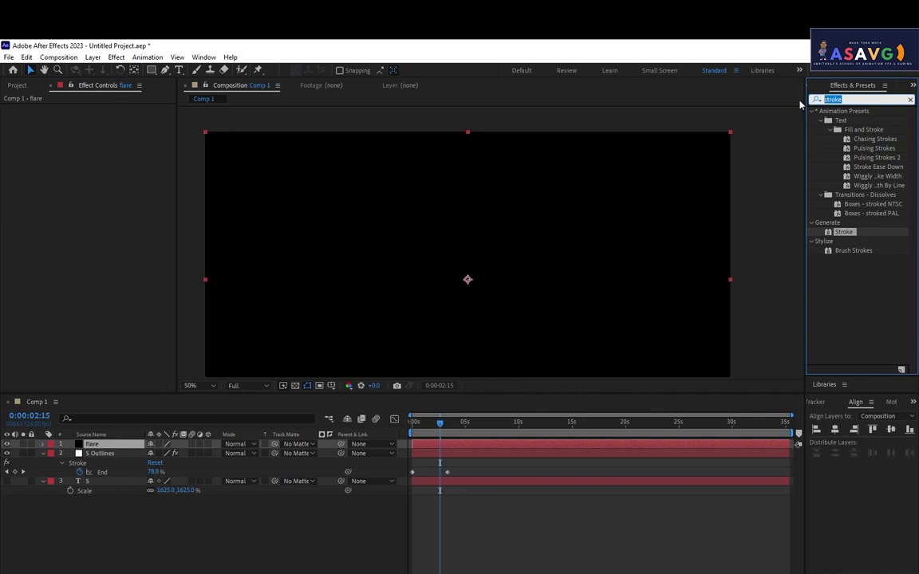
pyautogui.write('flare')
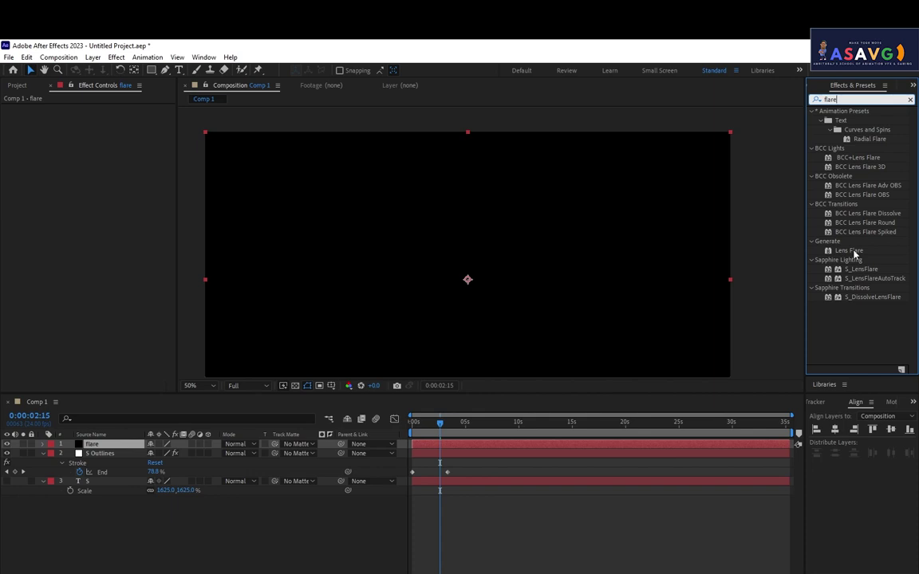
pyautogui.moveTo(849, 250); pyautogui.dragTo(120, 444)
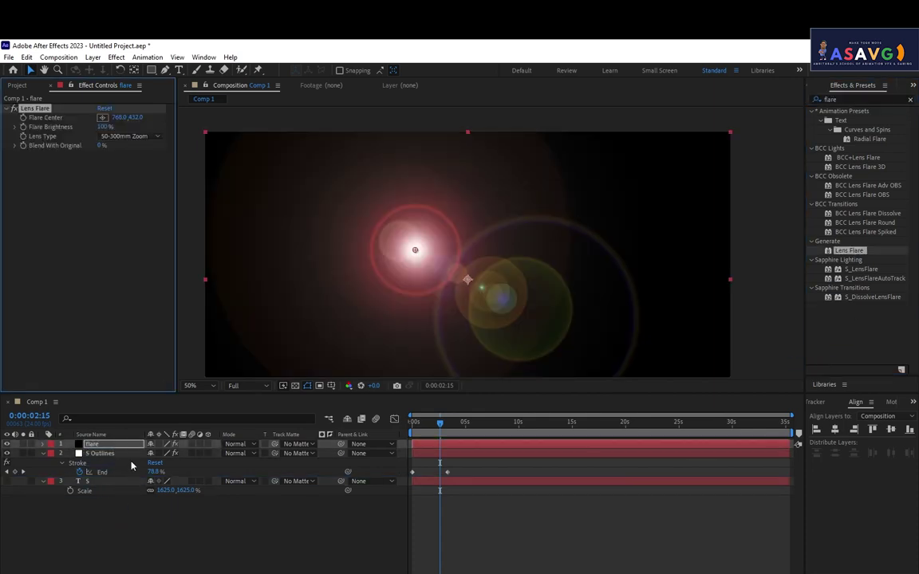
pyautogui.press(',')
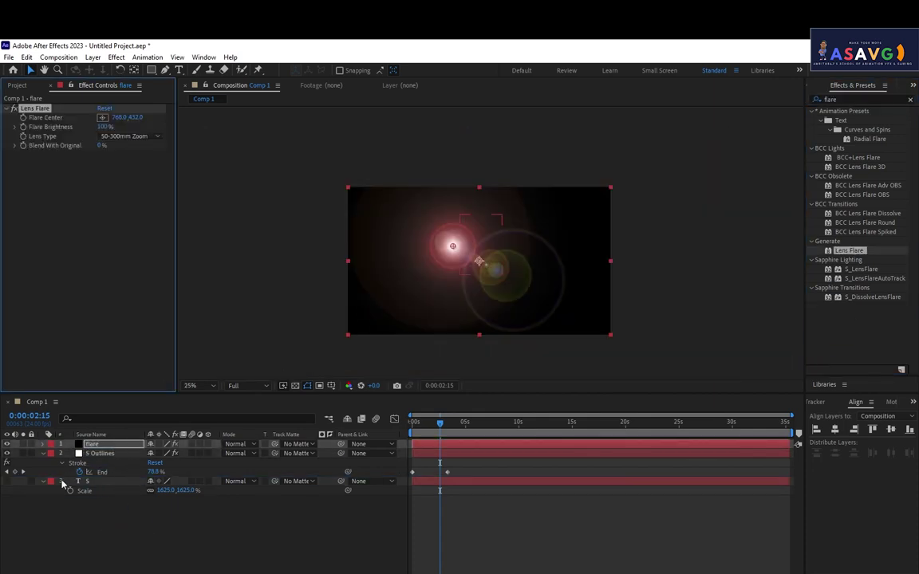
# Hide the S text layer and switch the flare layer's blend mode to Screen.
pyautogui.click(8, 487)
pyautogui.click(7, 482)
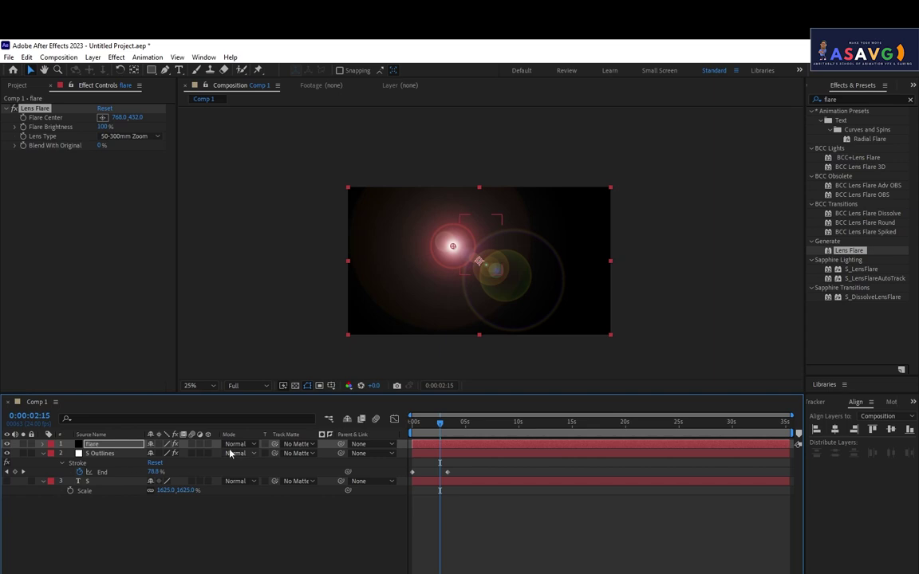
pyautogui.click(236, 443)
pyautogui.click(278, 251)
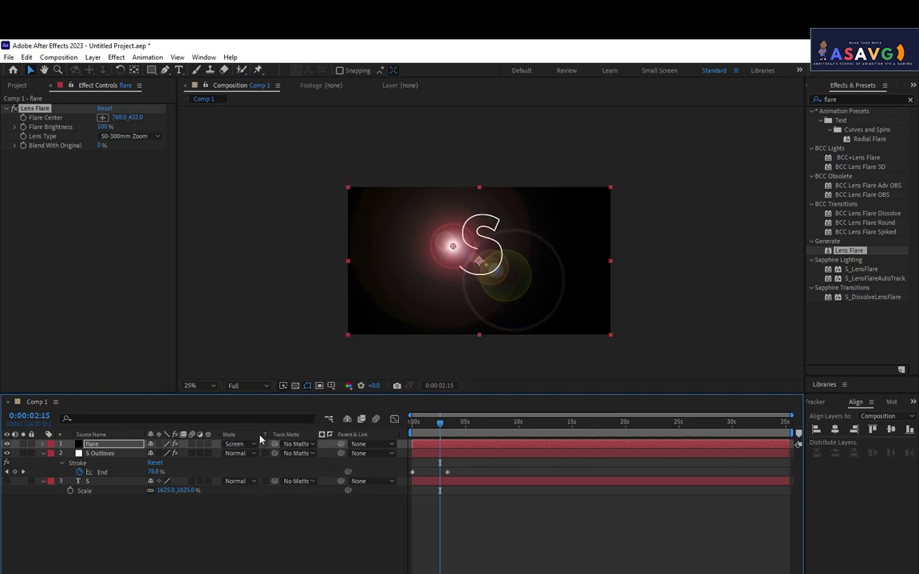
# Return the flare's blend mode to Normal and expand the S Outlines layer's properties.
pyautogui.click(233, 444)
pyautogui.click(293, 112)
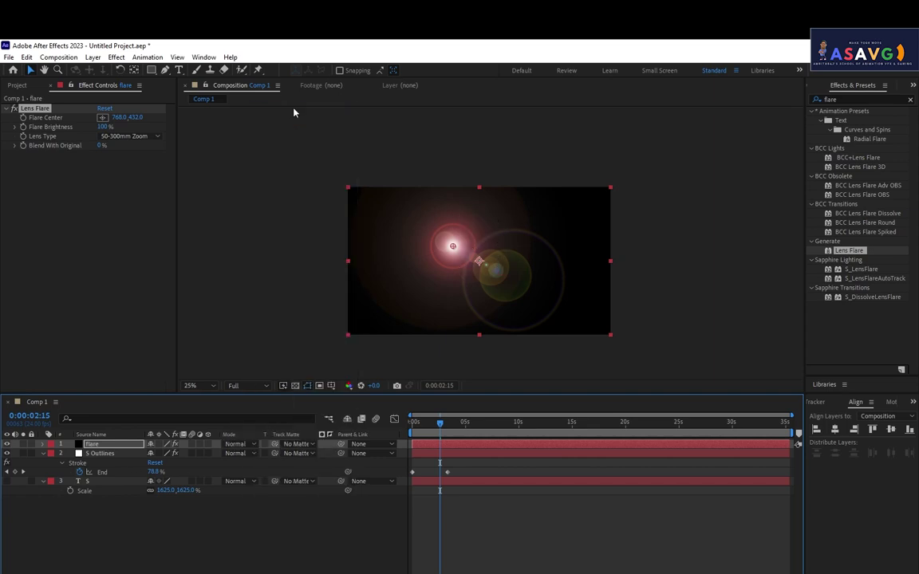
pyautogui.click(43, 453)
pyautogui.click(44, 454)
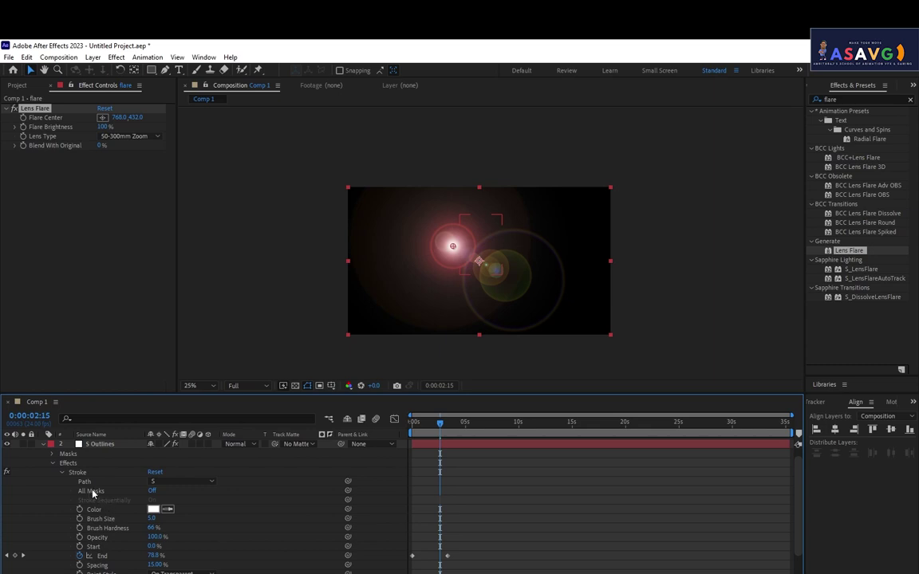
# Expand mask S on S Outlines and copy its Mask Path.
pyautogui.click(53, 455)
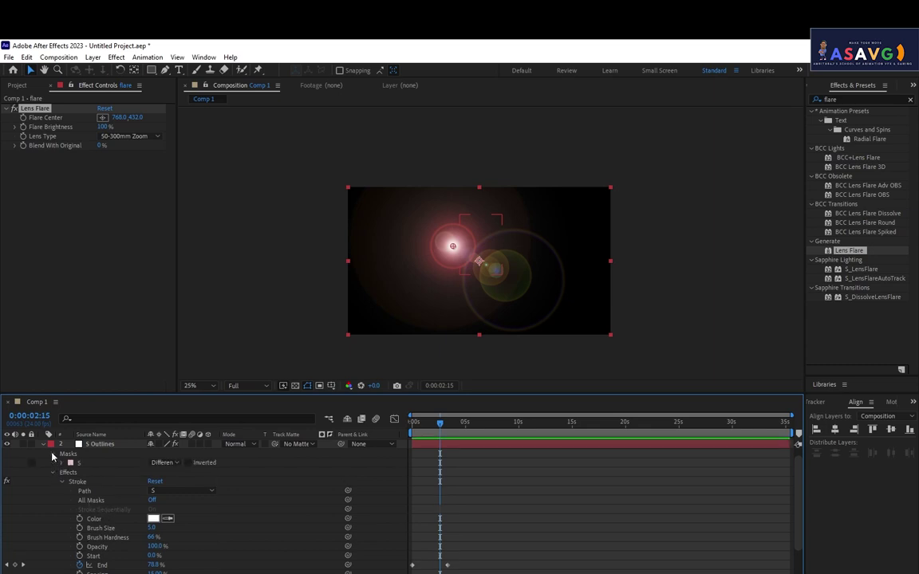
pyautogui.click(65, 455)
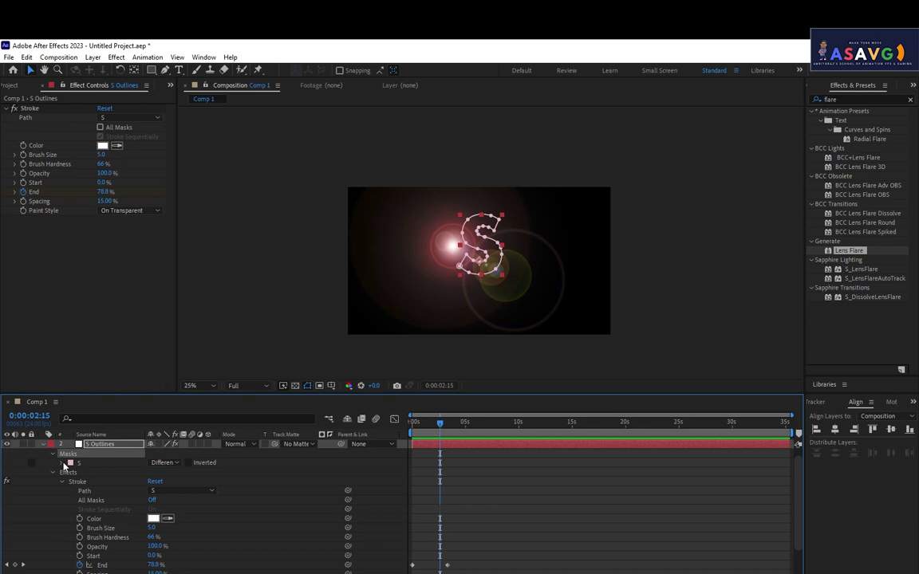
pyautogui.click(62, 462)
pyautogui.click(110, 473)
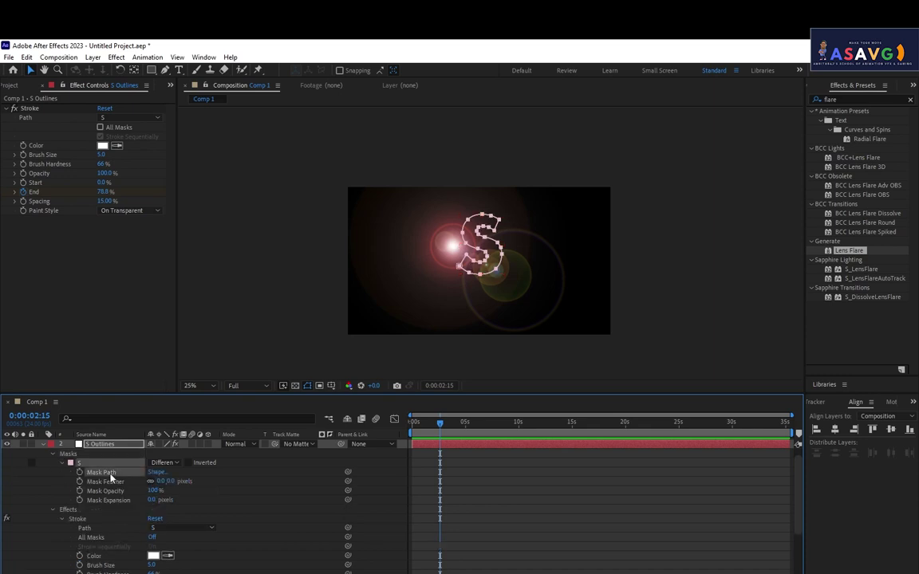
pyautogui.rightClick(111, 474)
pyautogui.press('Escape')
# Expand the flare layer's Lens Flare effect and select its Flare Center property.
pyautogui.scroll(1, 41, 453)
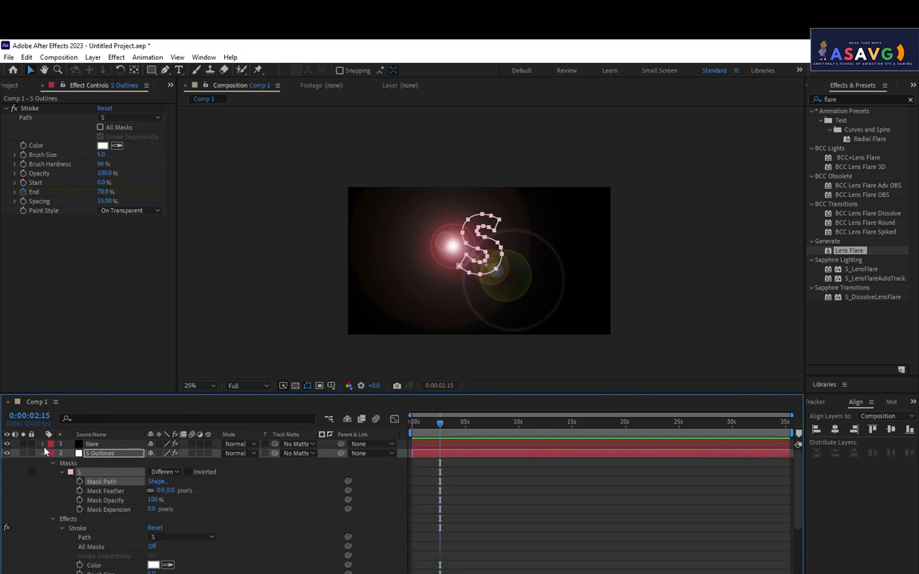
pyautogui.click(43, 444)
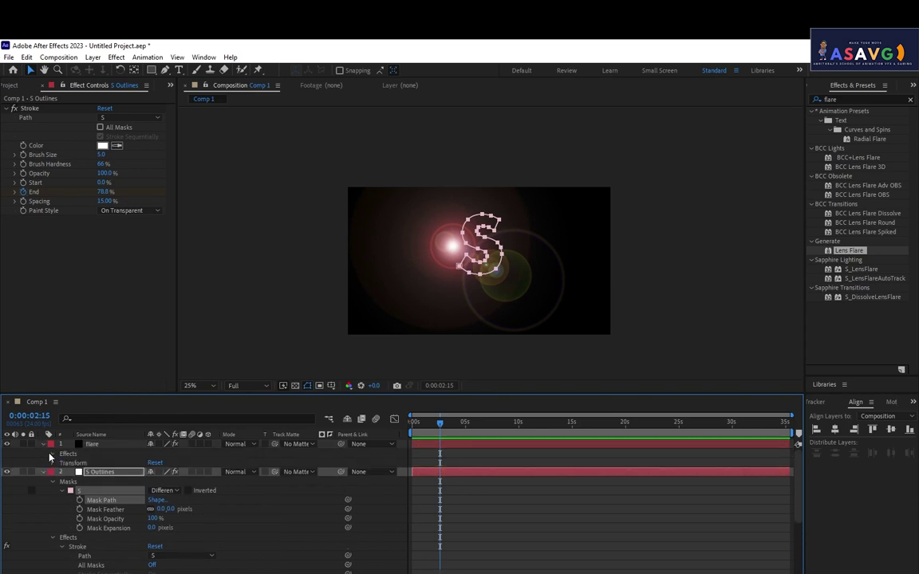
pyautogui.click(50, 454)
pyautogui.click(62, 464)
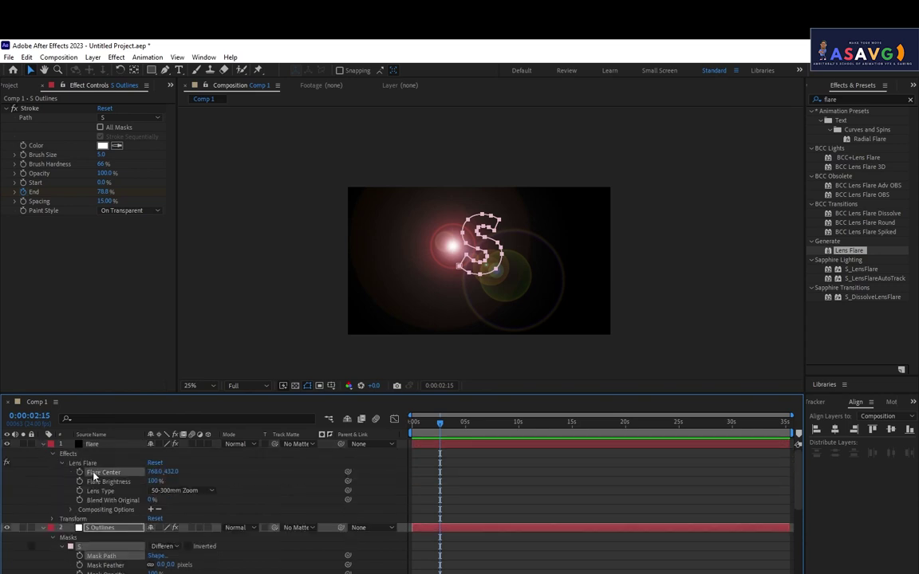
pyautogui.click(83, 463)
# Paste the S mask path into Flare Center at frame zero, set the flare to Screen, and preview.
pyautogui.press('Home')
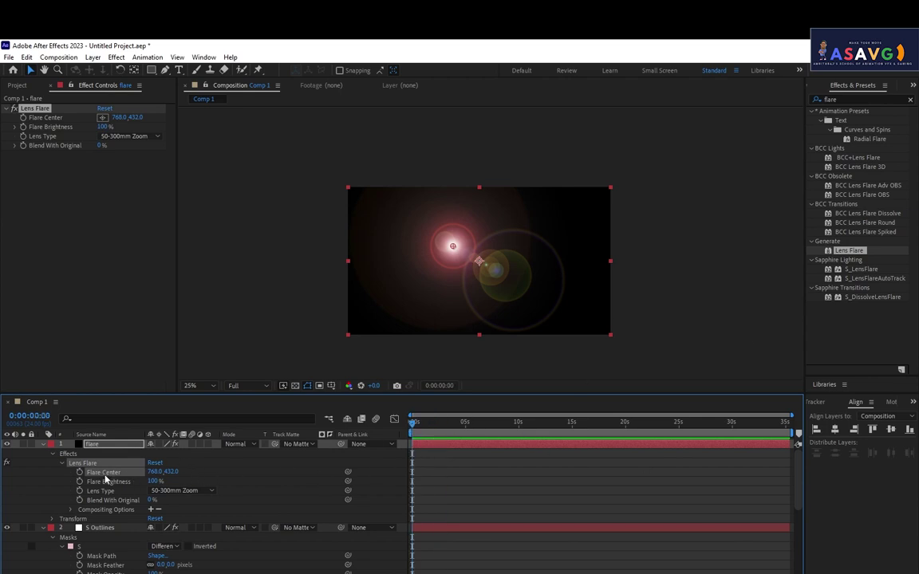
pyautogui.hotkey('ctrl', 'v')
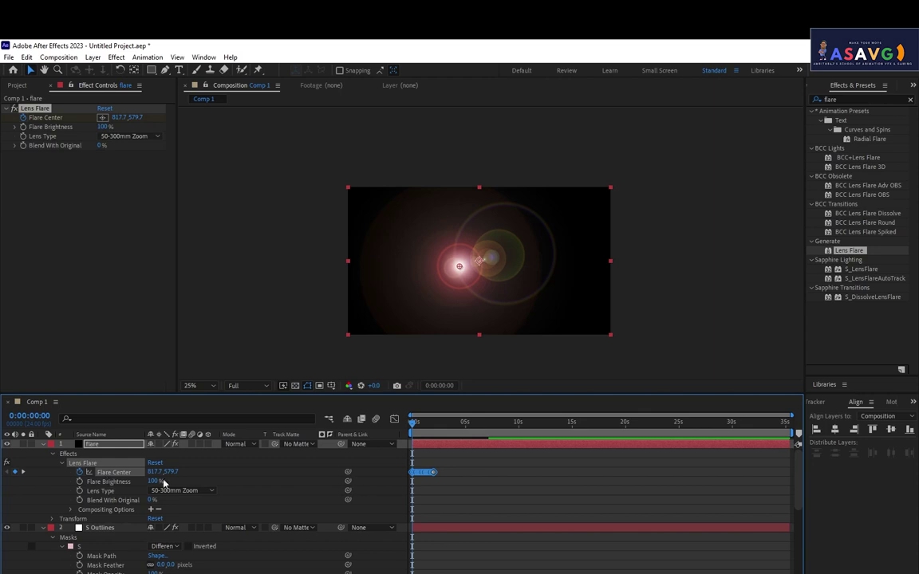
pyautogui.click(250, 445)
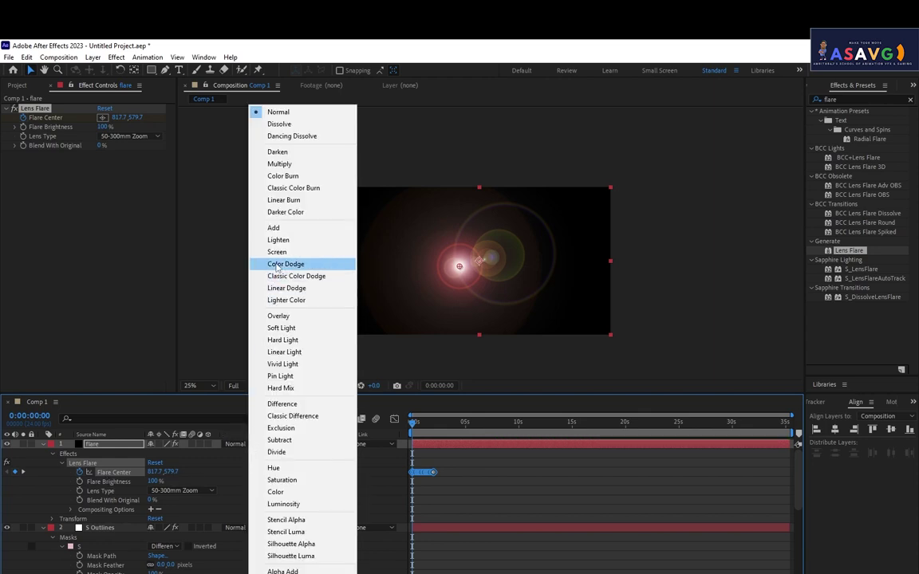
pyautogui.click(276, 252)
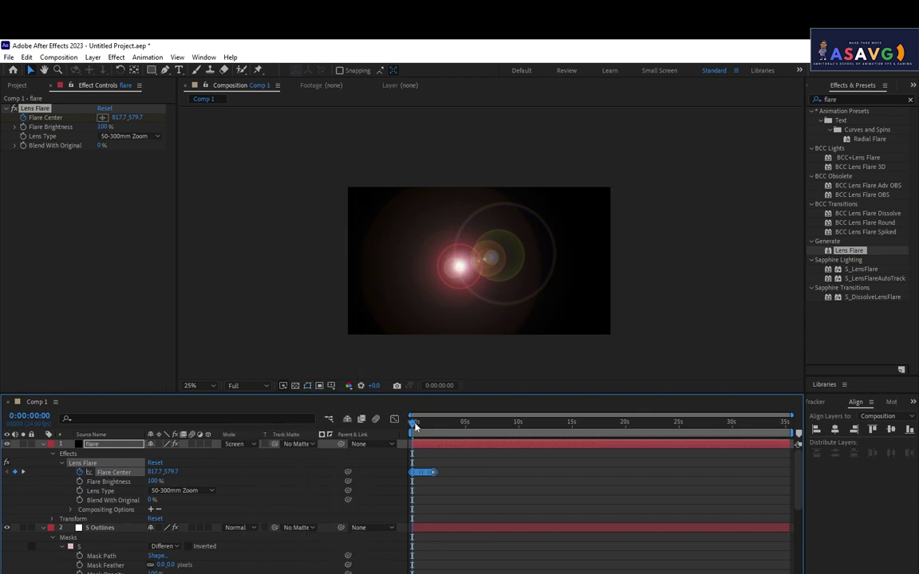
pyautogui.press('space')
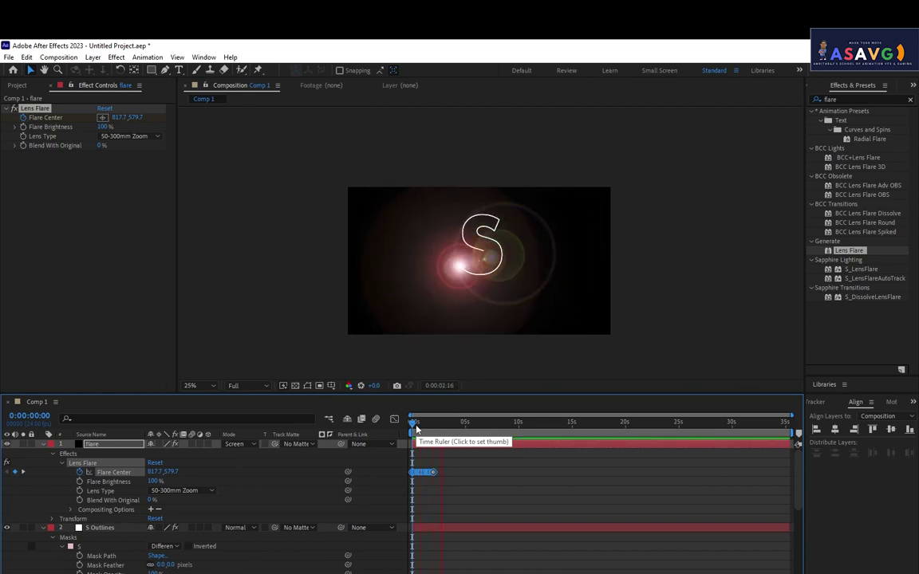
# Lower Flare Brightness to 40% after trying and undoing a leftward Flare Center shift.
pyautogui.moveTo(415, 429)
pyautogui.mouseDown()
pyautogui.moveTo(434, 425)
pyautogui.moveTo(382, 482)
pyautogui.mouseUp()
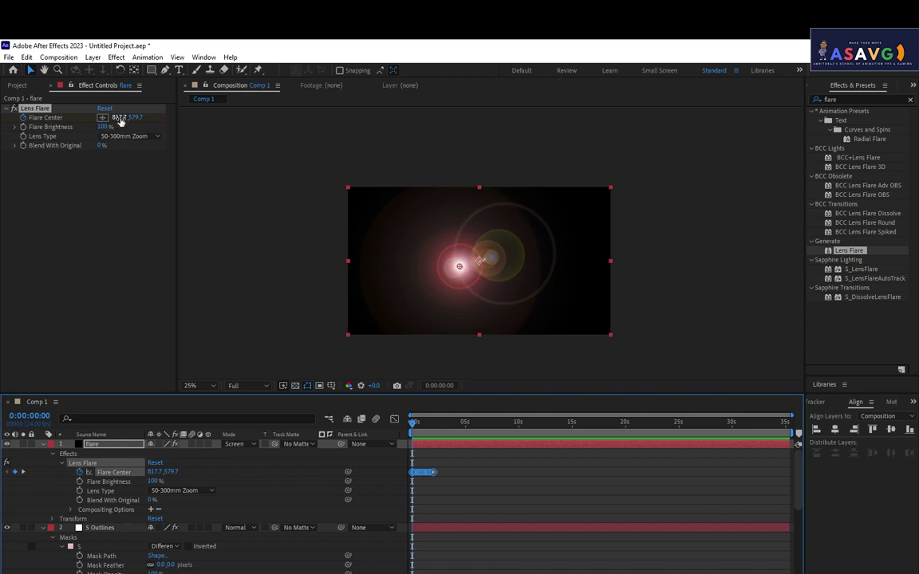
pyautogui.moveTo(118, 117)
pyautogui.mouseDown()
pyautogui.moveTo(56, 117)
pyautogui.moveTo(78, 128)
pyautogui.moveTo(67, 119)
pyautogui.mouseUp()
pyautogui.hotkey('ctrl', 'z')
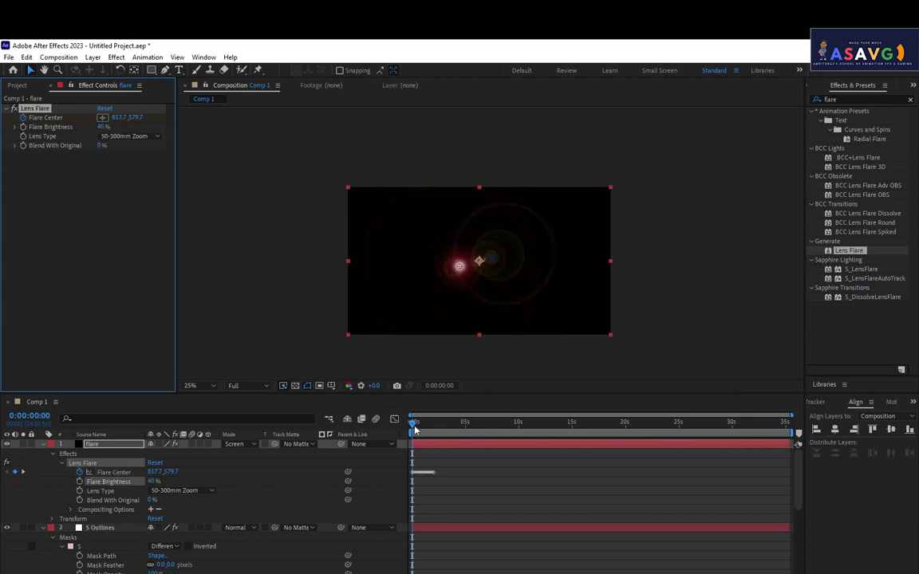
pyautogui.click(417, 423)
# Shift the Flare Center left at around 1:12, then preview the flare tracing the S.
pyautogui.moveTo(420, 428); pyautogui.dragTo(430, 423)
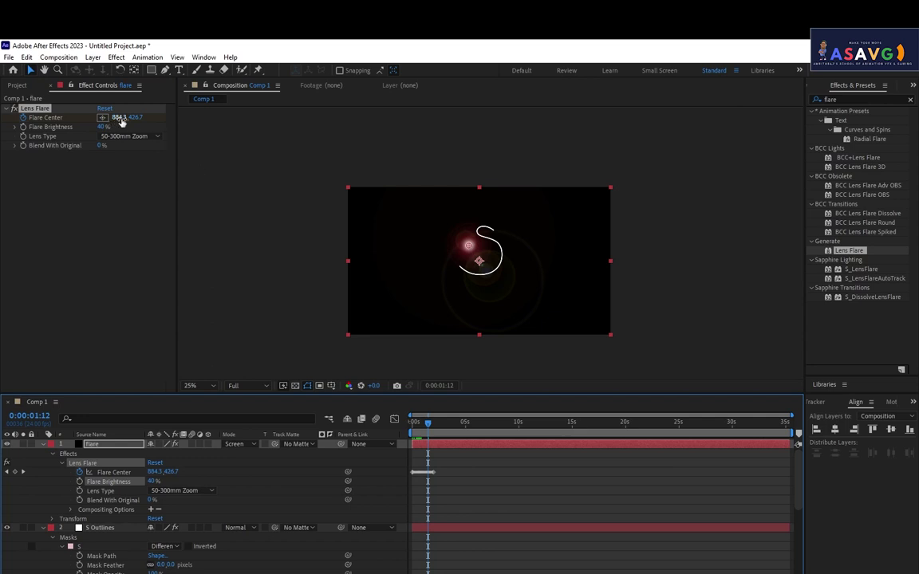
pyautogui.moveTo(118, 117); pyautogui.dragTo(84, 125)
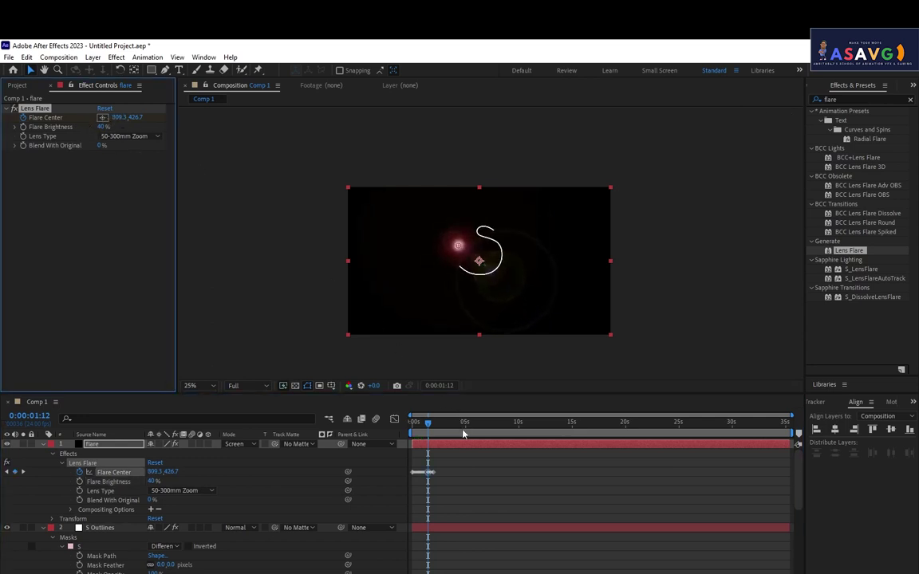
pyautogui.press('space')
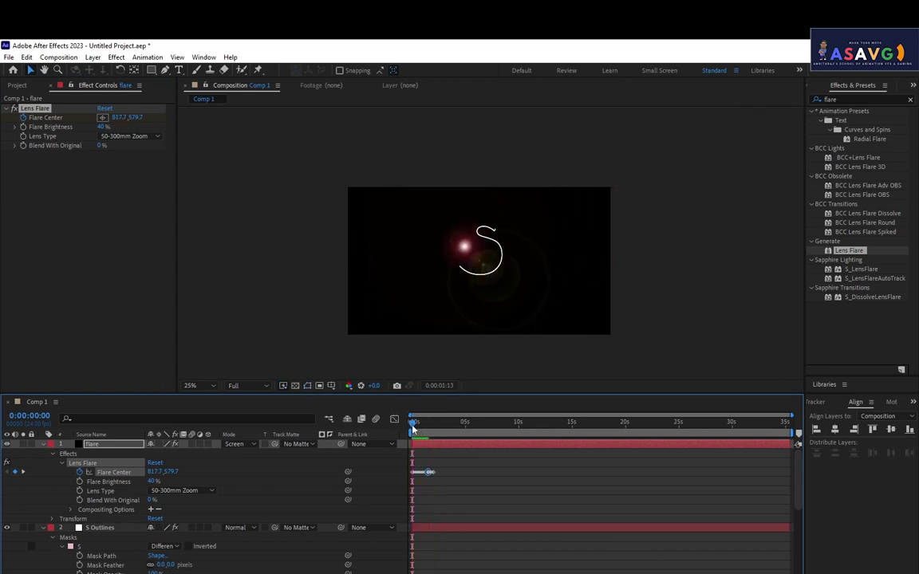
pyautogui.press('space')
pyautogui.press('space')
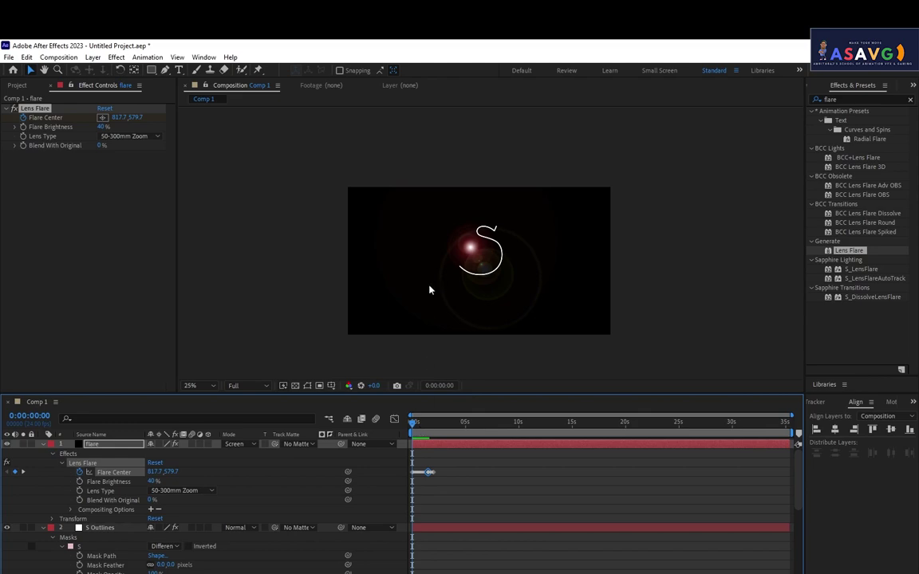
pyautogui.press('space')
pyautogui.press('.')
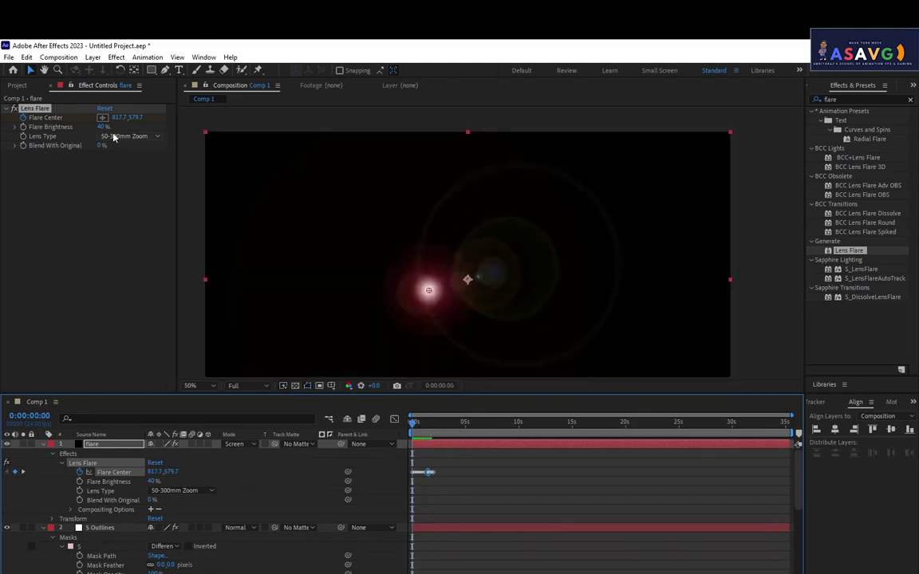
# Scrub Flare Brightness down to 31% and preview the dimmer flare along the S outline.
pyautogui.moveTo(101, 127)
pyautogui.mouseDown()
pyautogui.moveTo(119, 127)
pyautogui.moveTo(60, 154)
pyautogui.mouseUp()
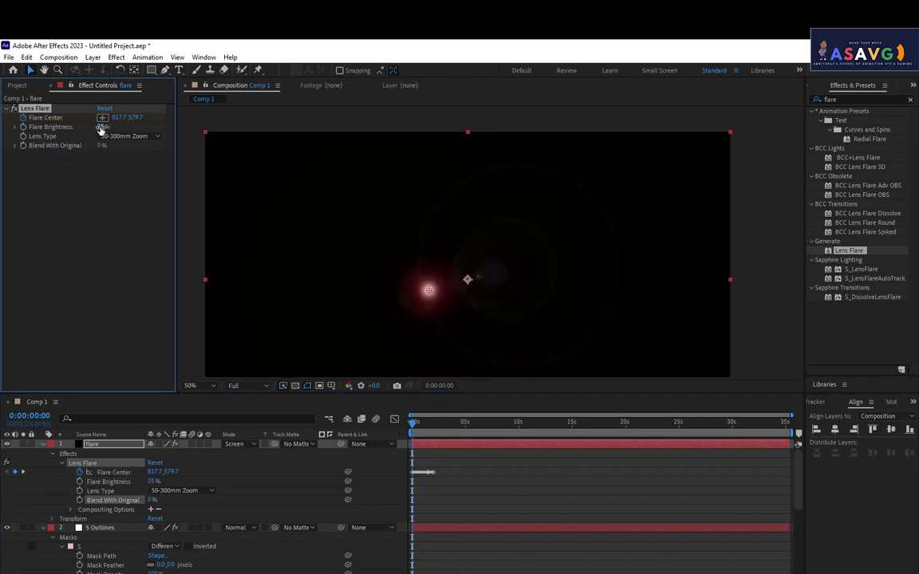
pyautogui.moveTo(99, 126); pyautogui.dragTo(104, 135)
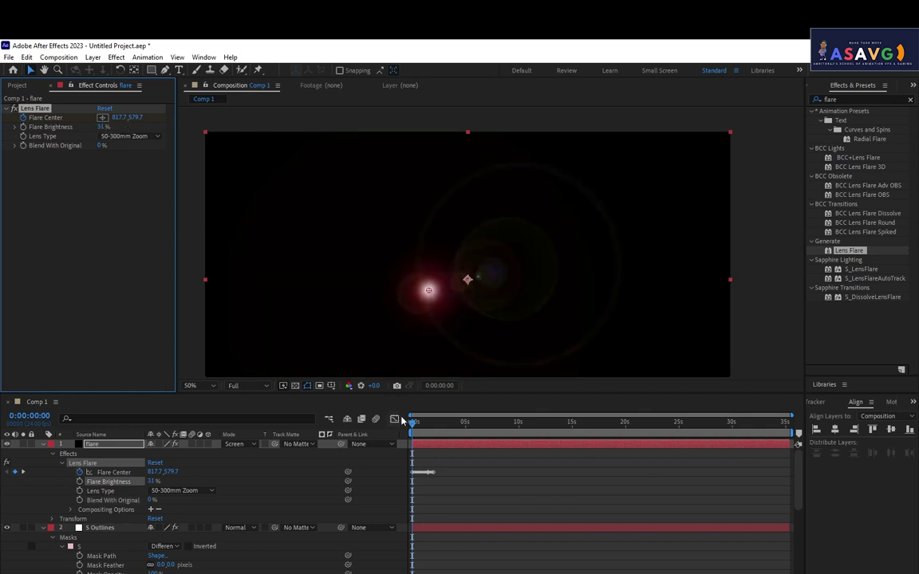
pyautogui.moveTo(412, 423)
pyautogui.mouseDown()
pyautogui.moveTo(422, 428)
pyautogui.moveTo(407, 426)
pyautogui.mouseUp()
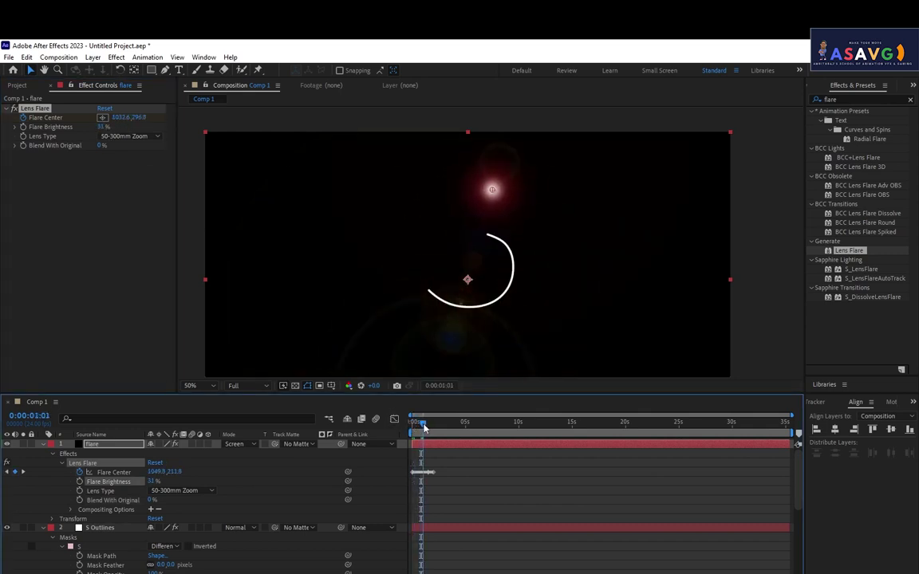
pyautogui.press('space')
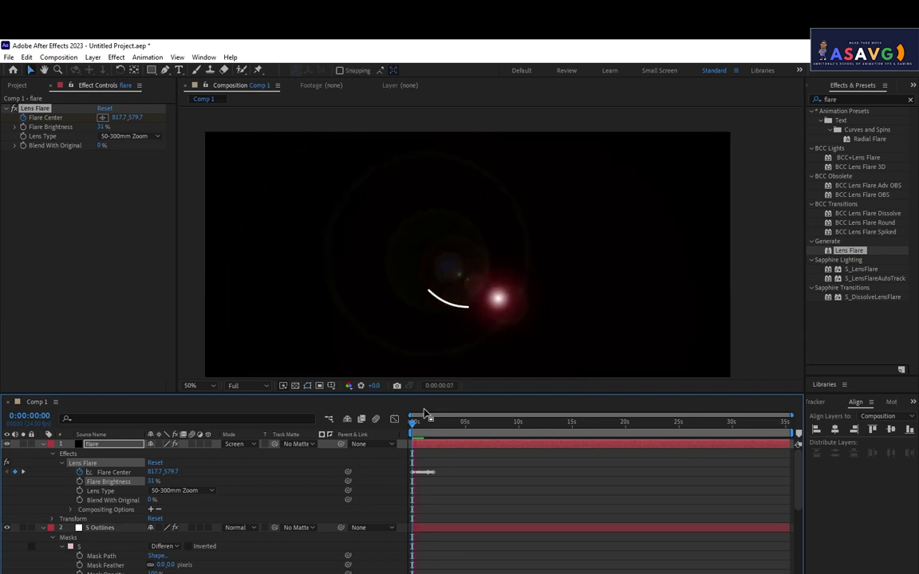
pyautogui.press('space')
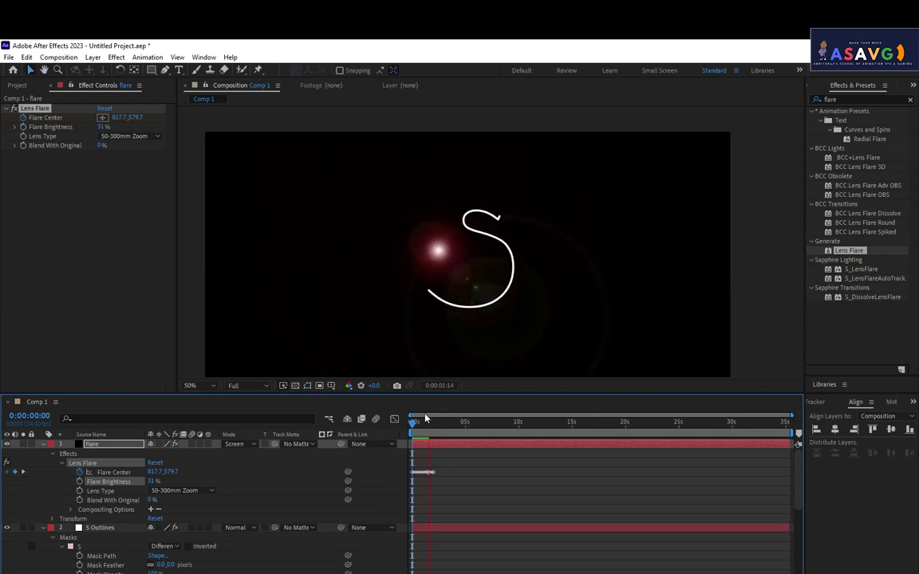
pyautogui.press('space')
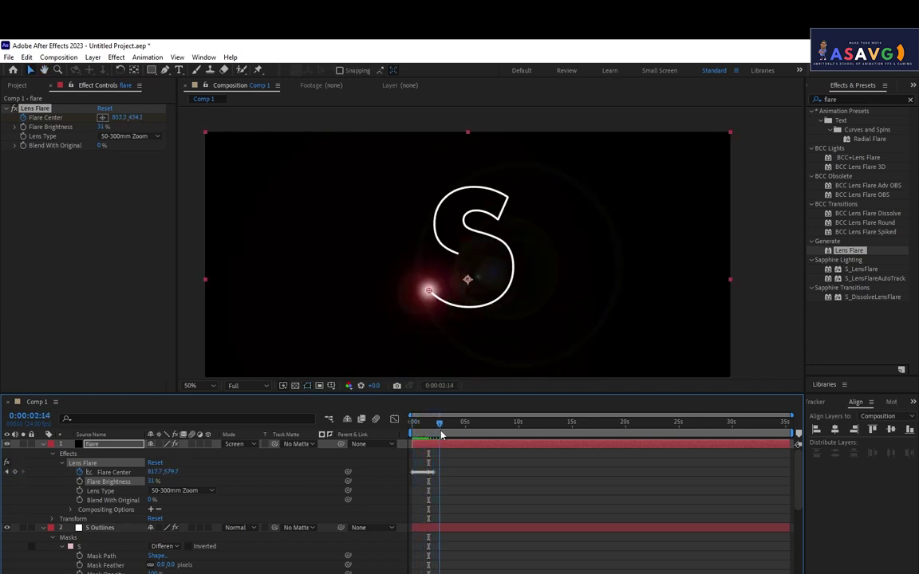
pyautogui.press('space')
pyautogui.press('space')
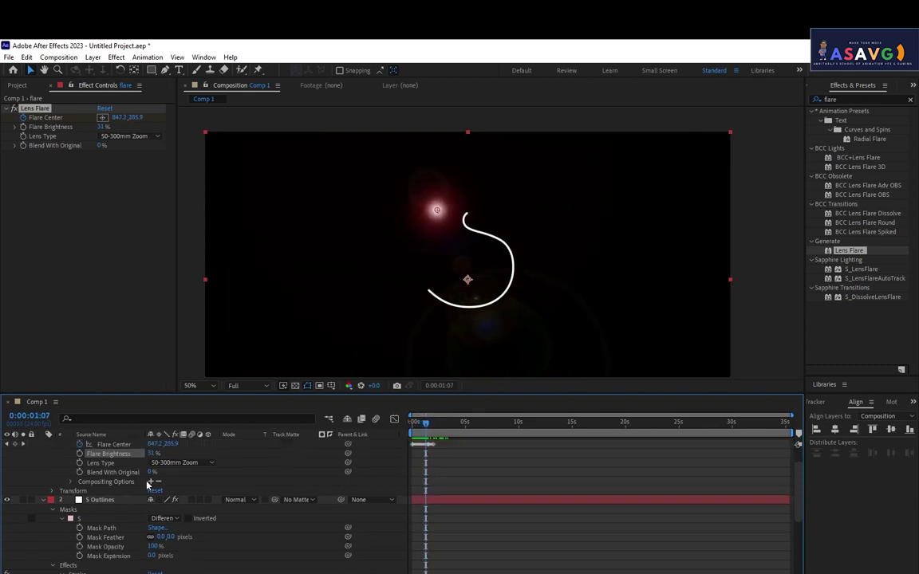
# Drag the S Outlines Stroke End 100% keyframe earlier to about 0:00:02:06 and preview.
pyautogui.click(104, 528)
pyautogui.press('u')
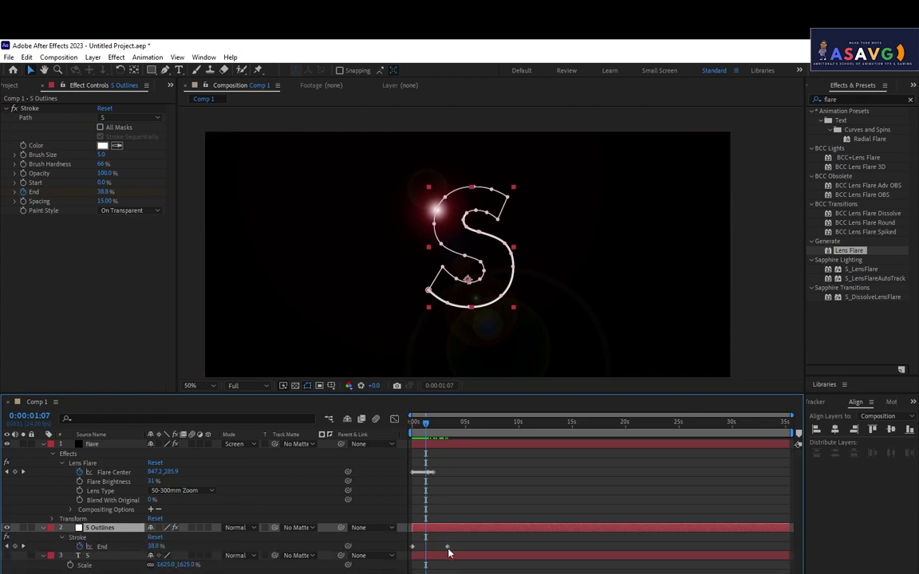
pyautogui.moveTo(446, 546); pyautogui.dragTo(435, 547)
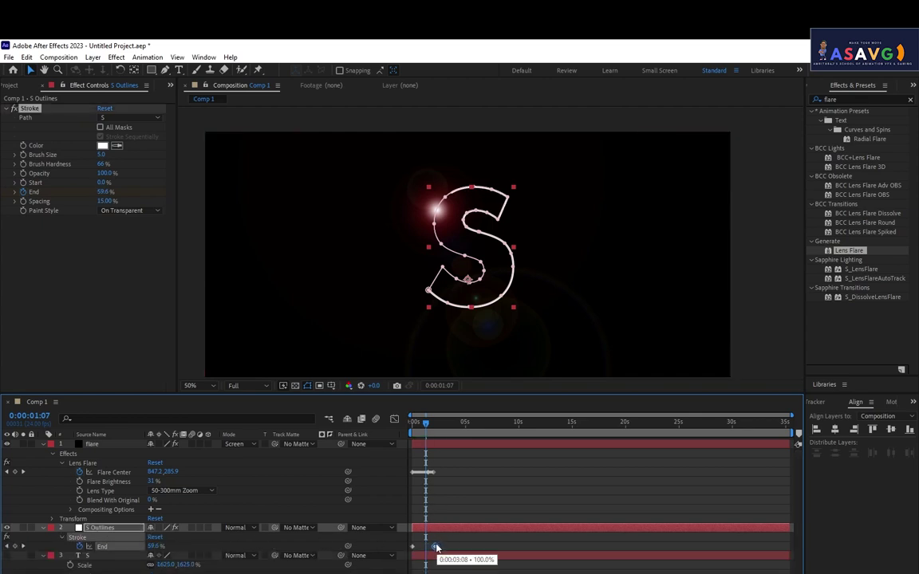
pyautogui.moveTo(420, 424); pyautogui.dragTo(432, 428)
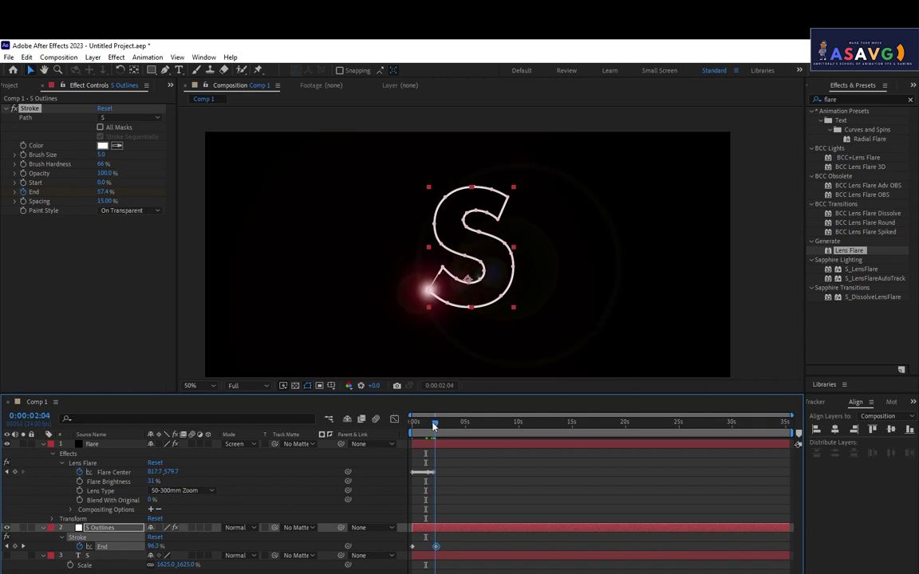
pyautogui.moveTo(436, 546); pyautogui.dragTo(432, 547)
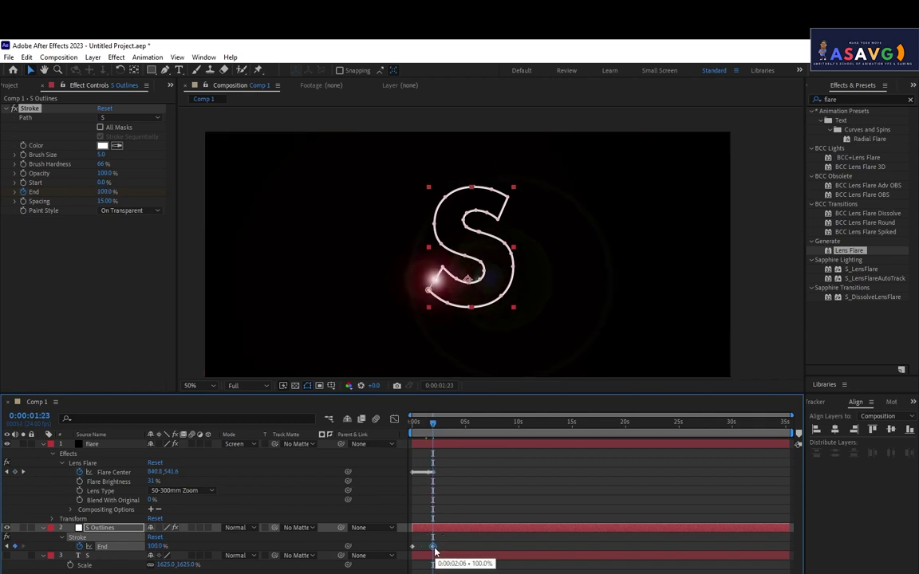
pyautogui.press('space')
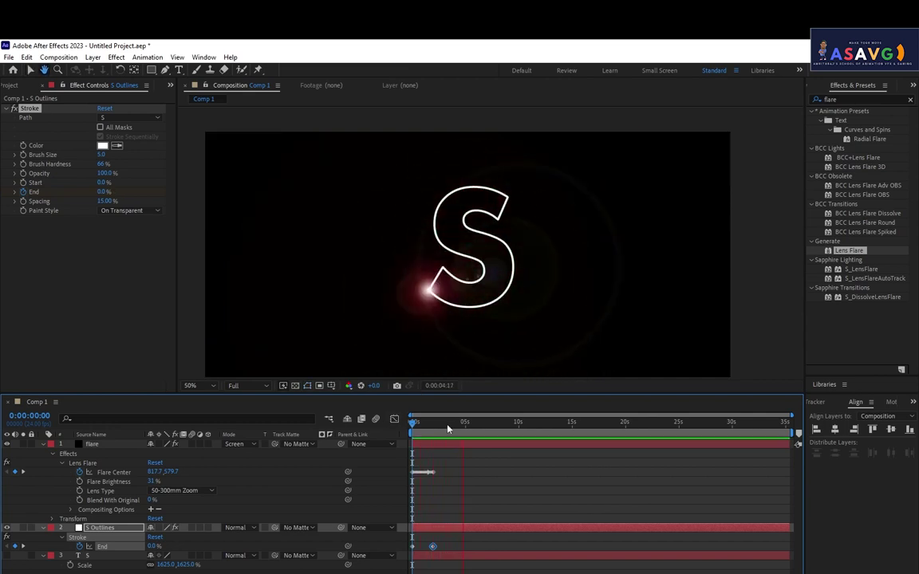
pyautogui.press('space')
pyautogui.press('space')
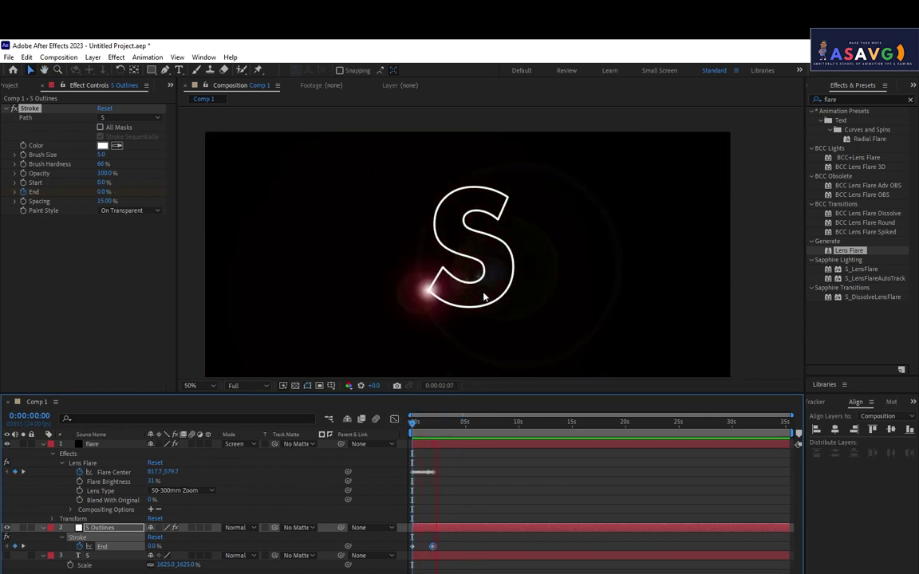
pyautogui.press('space')
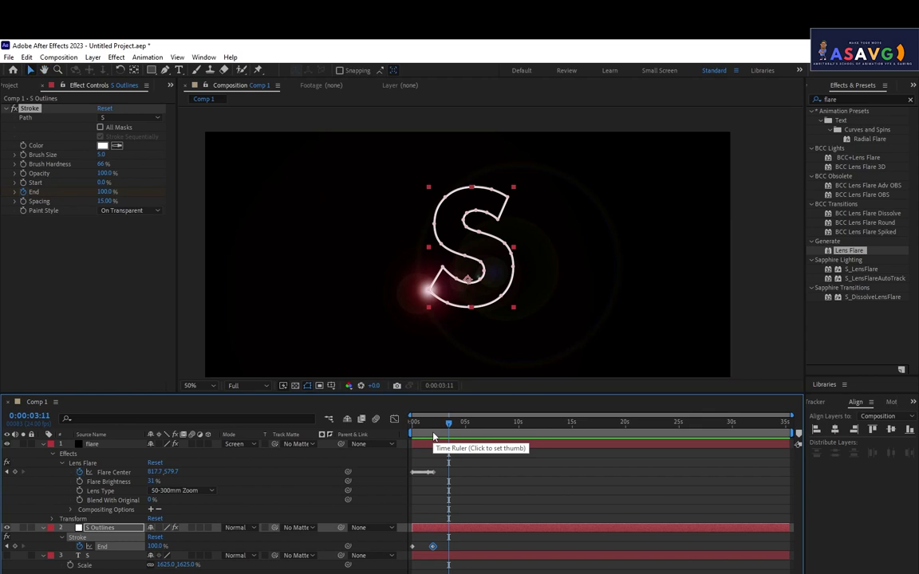
pyautogui.click(412, 422)
pyautogui.press('space')
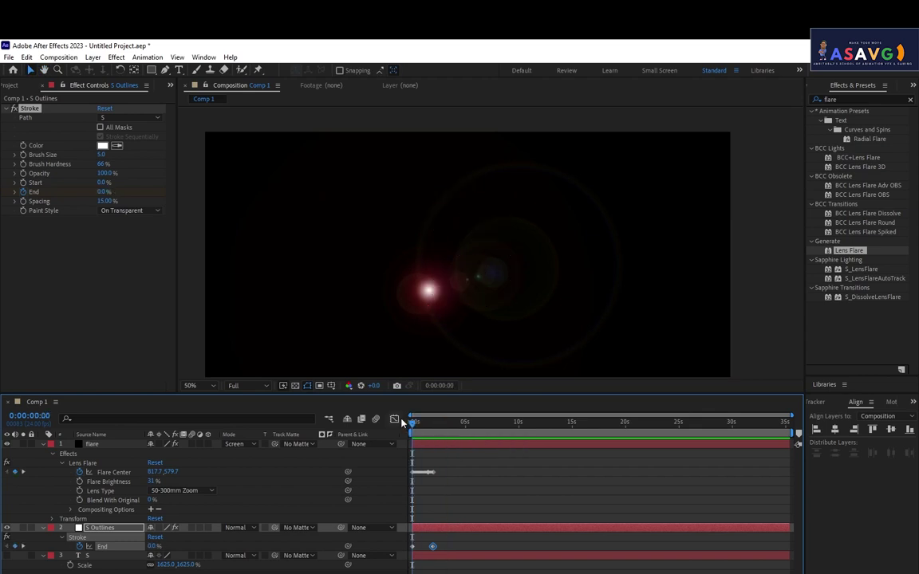